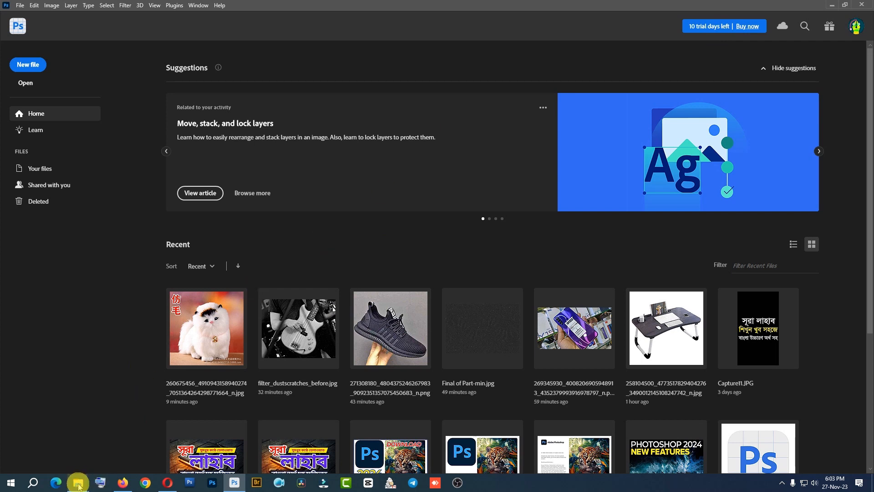
Open the white fluffy cat image from the Path Image folder in Photoshop.
{"action": "mouse_move", "coordinate": [79, 482]}
{"action": "left_click", "coordinate": [104, 457]}
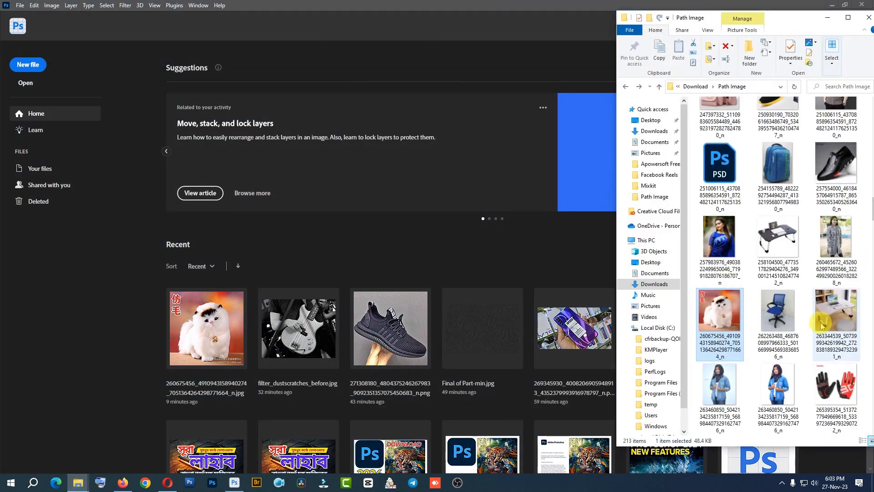
{"action": "left_click_drag", "start_coordinate": [719, 311], "coordinate": [121, 368]}
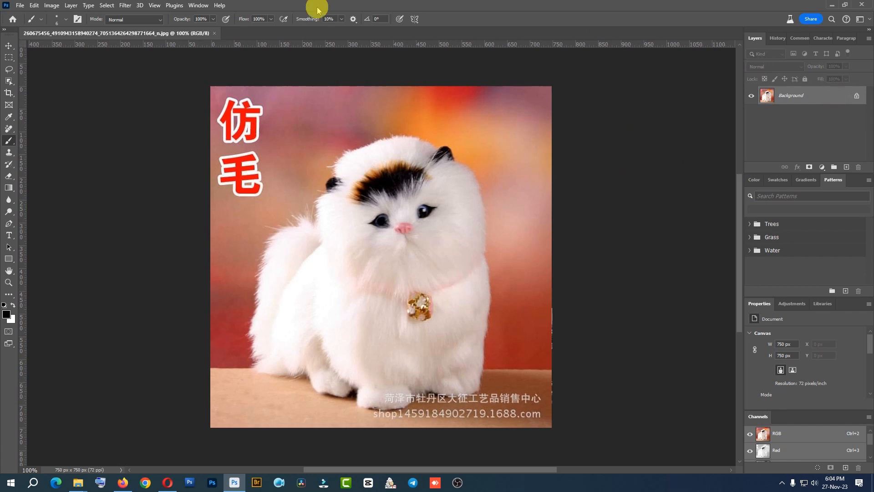
Check that the Layers panel is enabled and duplicate the Background layer.
{"action": "left_click", "coordinate": [199, 6]}
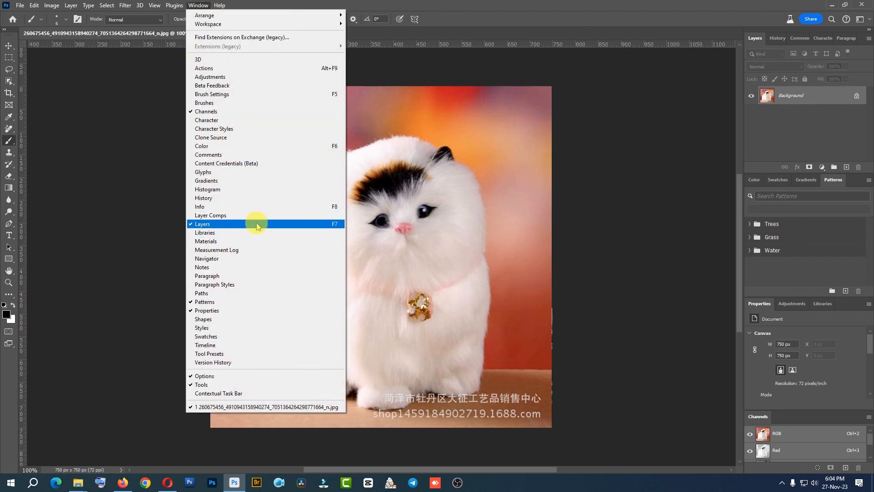
{"action": "left_click", "coordinate": [815, 97]}
{"action": "left_click_drag", "start_coordinate": [795, 103], "coordinate": [828, 98]}
{"action": "key", "text": "ctrl+j"}
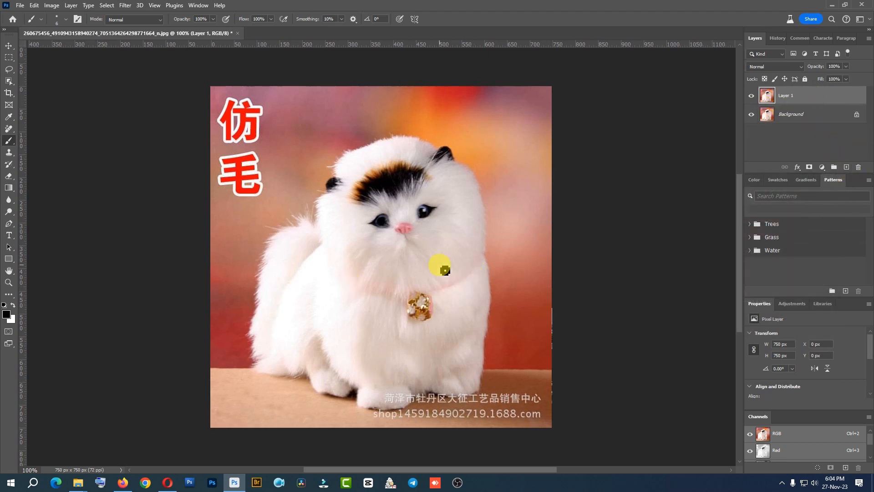
Select the cat automatically with Select Subject and check the selection edge around its feet.
{"action": "left_click", "coordinate": [125, 6]}
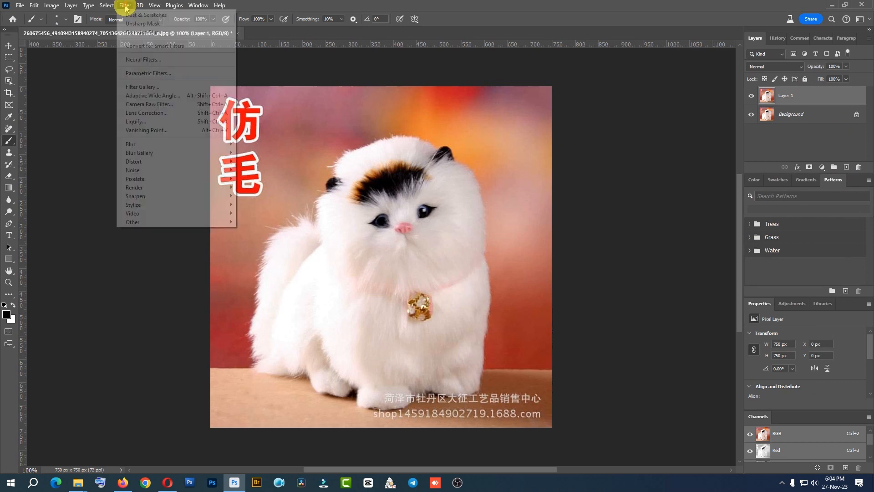
{"action": "mouse_move", "coordinate": [109, 6]}
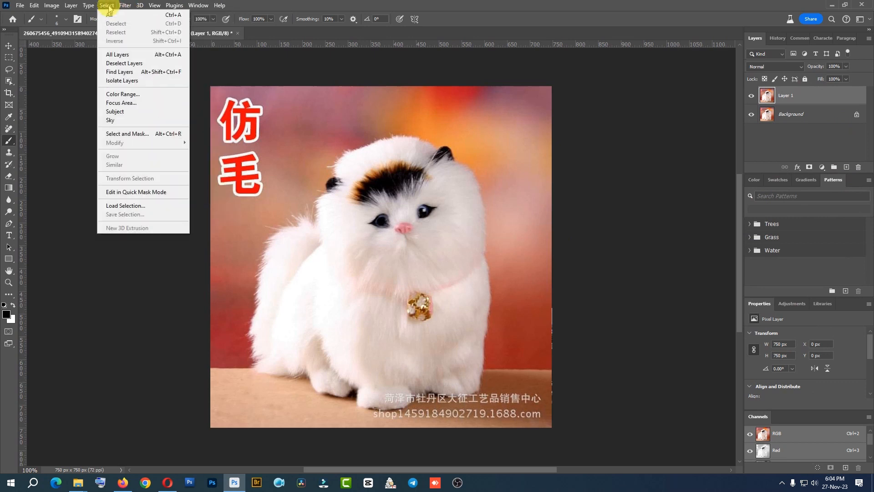
{"action": "left_click", "coordinate": [124, 111]}
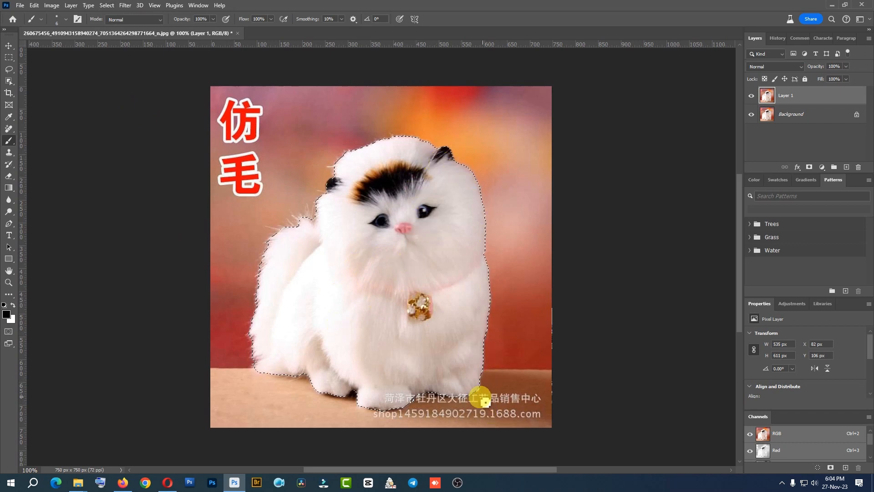
{"action": "left_click_drag", "start_coordinate": [488, 382], "coordinate": [338, 340]}
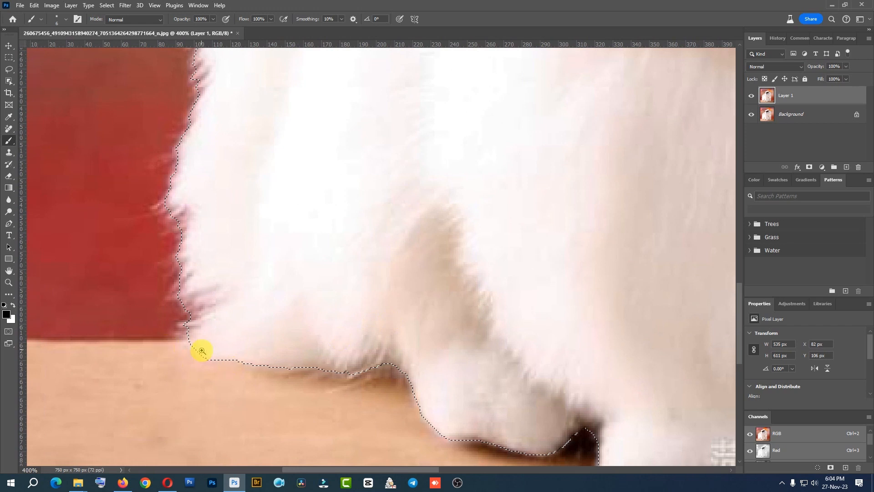
{"action": "key", "text": "ctrl+1"}
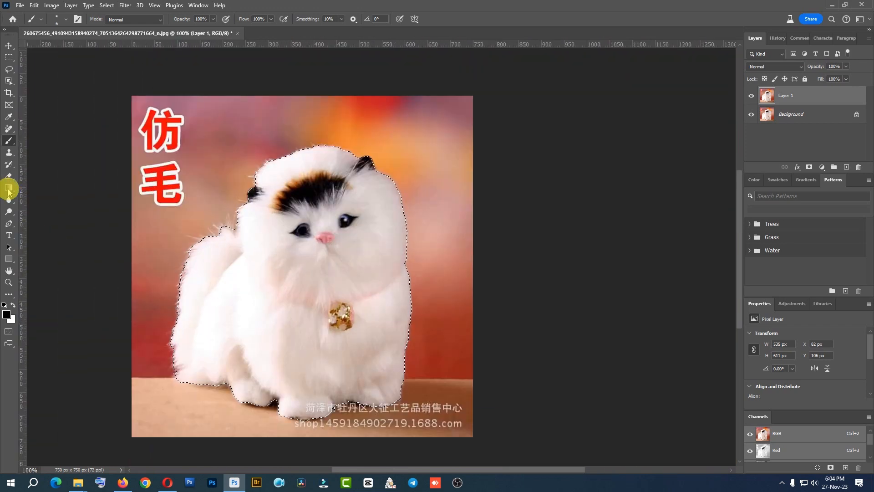
Draw a closed Pen tool path about 802 by 158 px around the tabletop, following its upper edge and extending beyond the canvas.
{"action": "left_click", "coordinate": [9, 223]}
{"action": "key", "text": "ctrl+plus"}
{"action": "key", "text": "ctrl+plus"}
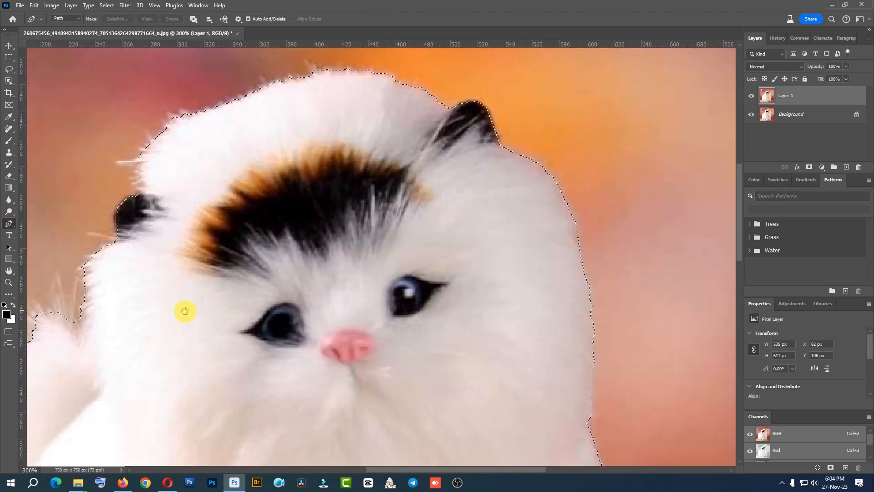
{"action": "key", "text": "ctrl+1"}
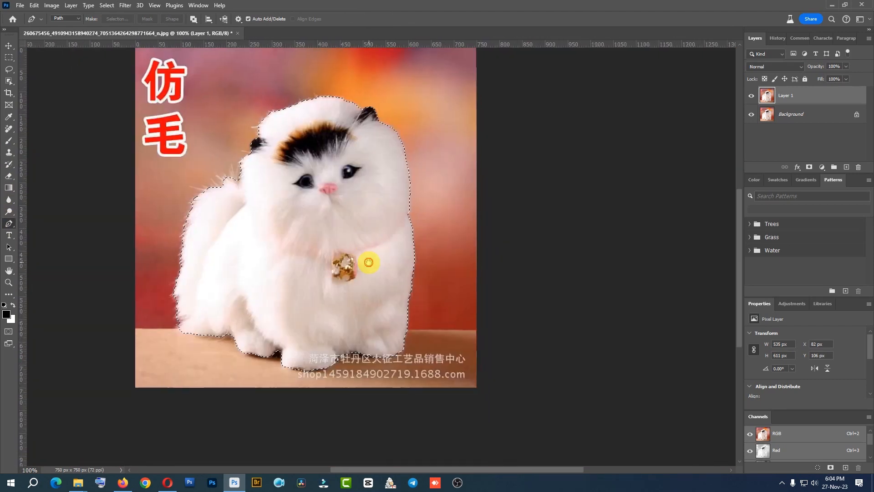
{"action": "scroll", "coordinate": [405, 305], "scroll_direction": "up", "scroll_amount": 3}
{"action": "scroll", "coordinate": [389, 369], "scroll_direction": "down", "scroll_amount": 3}
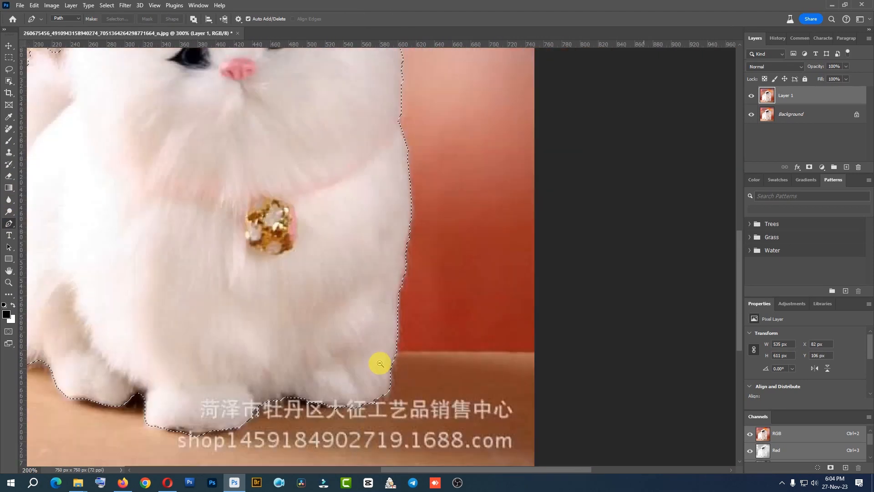
{"action": "scroll", "coordinate": [175, 354], "scroll_direction": "down", "scroll_amount": 3}
{"action": "scroll", "coordinate": [284, 283], "scroll_direction": "down", "scroll_amount": 1}
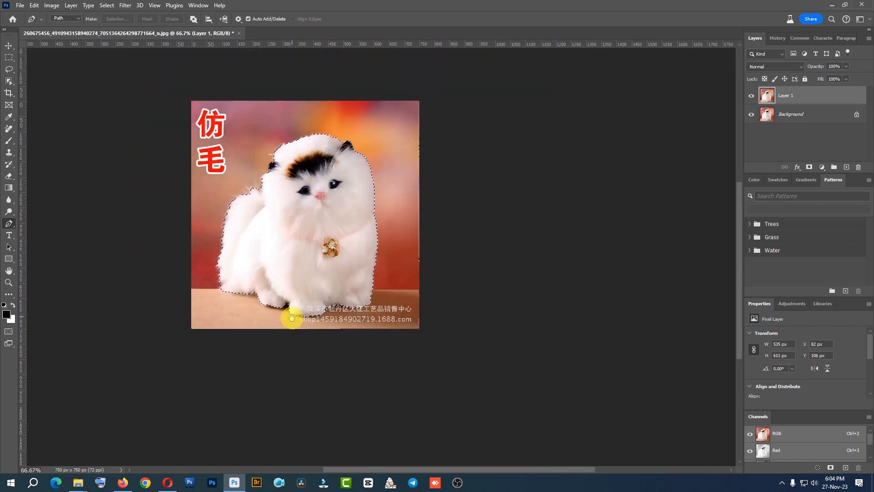
{"action": "scroll", "coordinate": [327, 252], "scroll_direction": "up", "scroll_amount": 2}
{"action": "left_click_drag", "start_coordinate": [384, 308], "coordinate": [418, 316]}
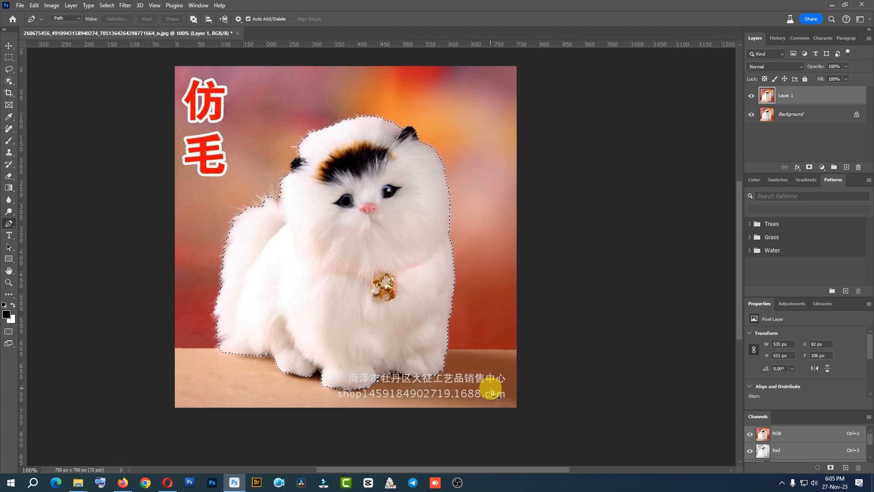
{"action": "left_click", "coordinate": [520, 350]}
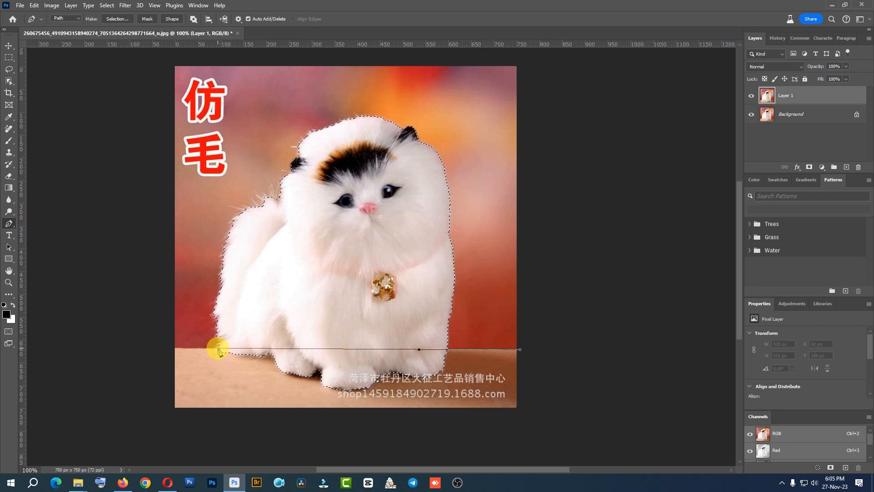
{"action": "left_click", "coordinate": [163, 348]}
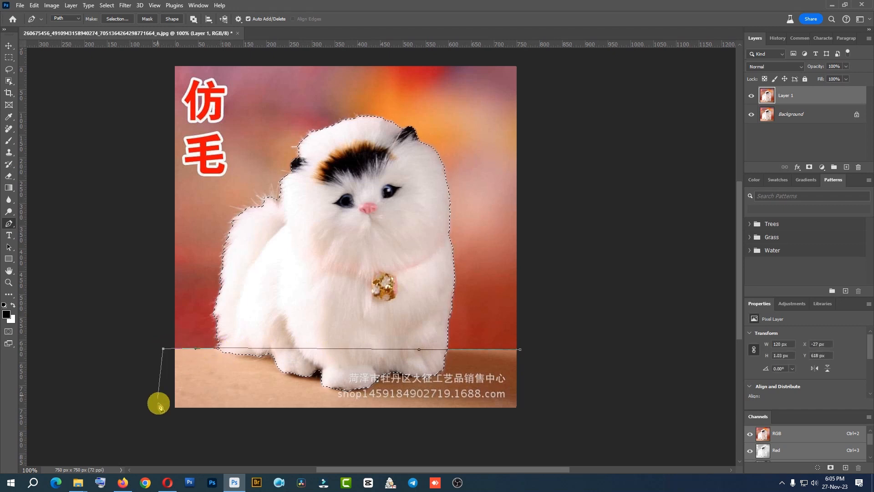
{"action": "left_click", "coordinate": [163, 419]}
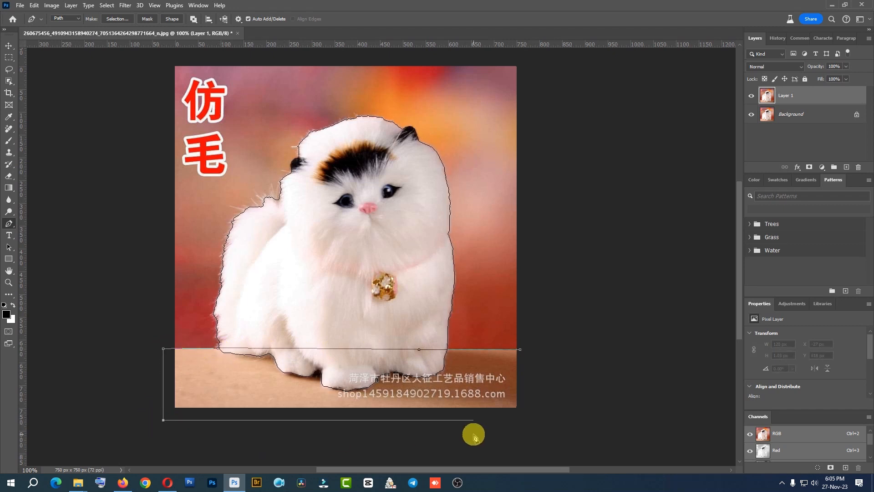
{"action": "left_click", "coordinate": [528, 419]}
{"action": "left_click", "coordinate": [520, 350]}
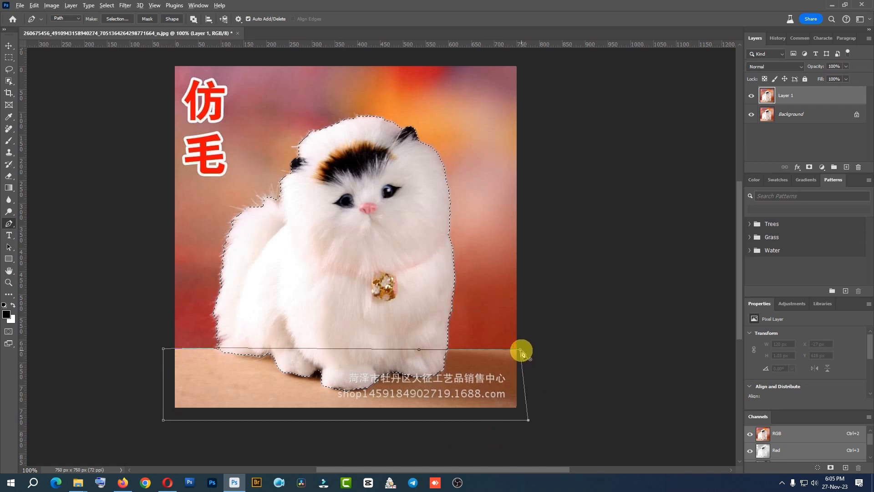
Add the tabletop path to the cat selection, turn the result into a layer mask on Layer 1, and preview the mask.
{"action": "key", "text": "ctrl+Return"}
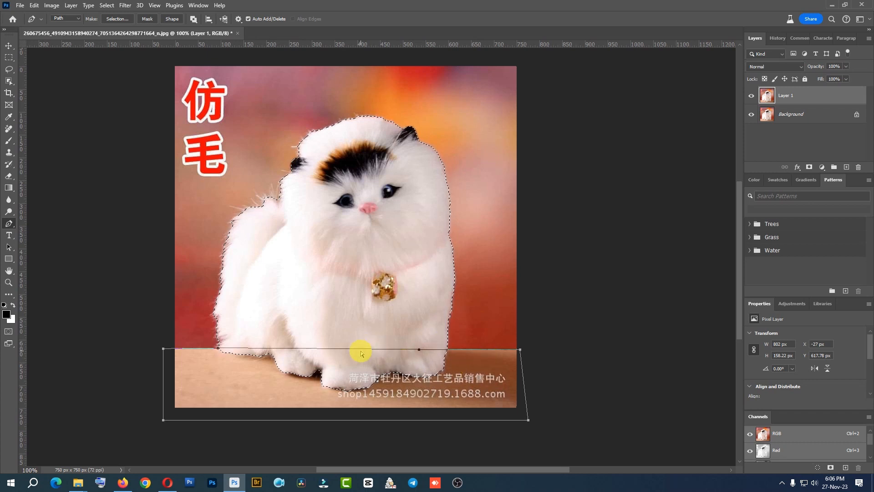
{"action": "key", "text": "ctrl+shift+Return"}
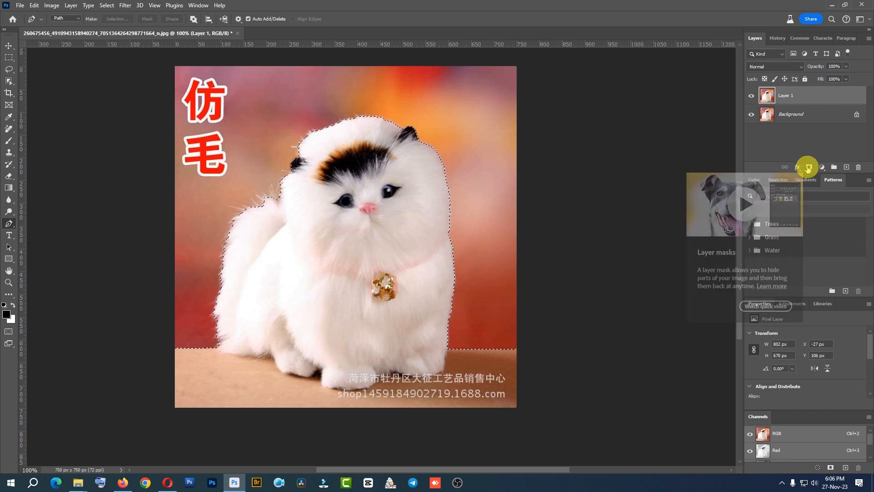
{"action": "left_click", "coordinate": [809, 167]}
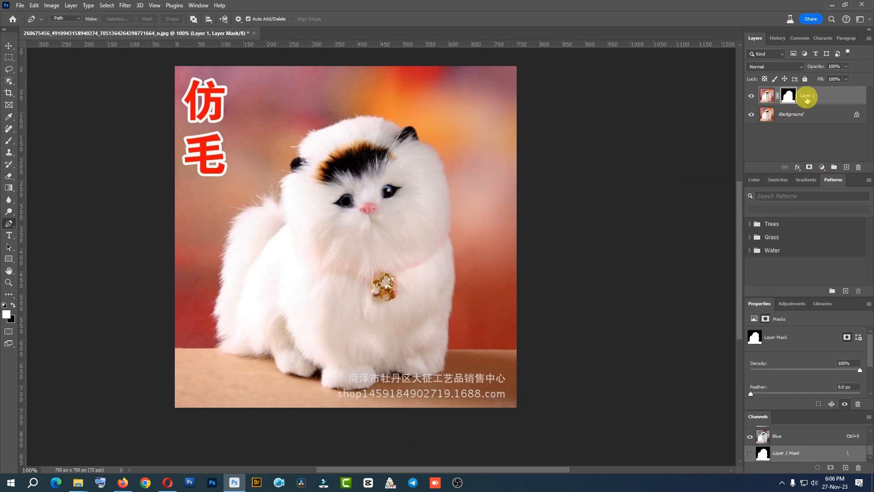
{"action": "left_click", "coordinate": [789, 96], "text": "alt"}
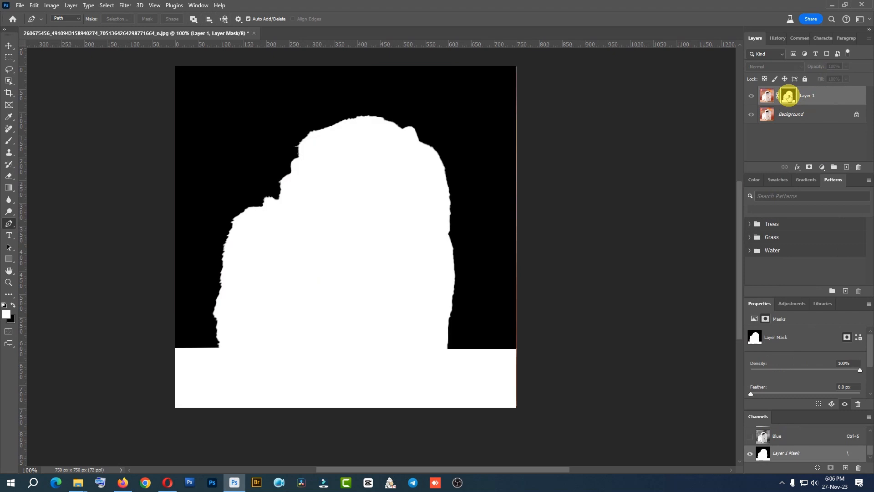
{"action": "left_click", "coordinate": [789, 97], "text": "alt"}
Add a red (ff0000) Solid Color fill layer directly above the Background layer.
{"action": "left_click", "coordinate": [812, 112]}
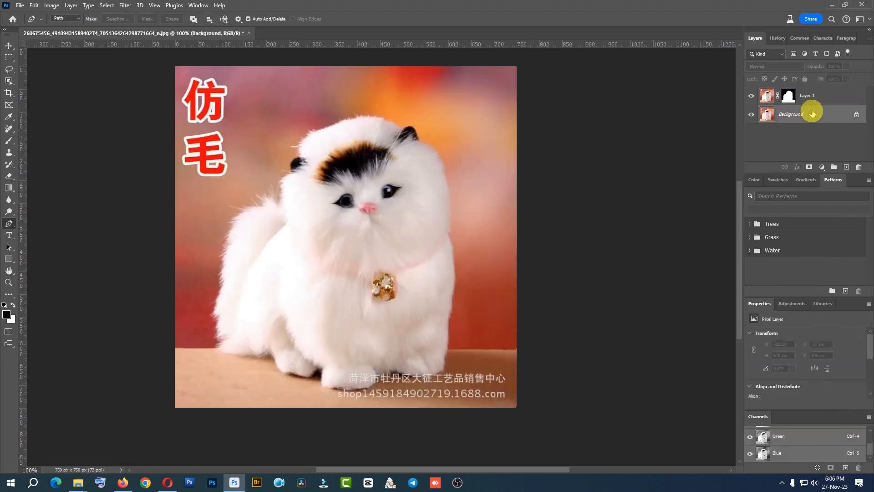
{"action": "left_click", "coordinate": [822, 167]}
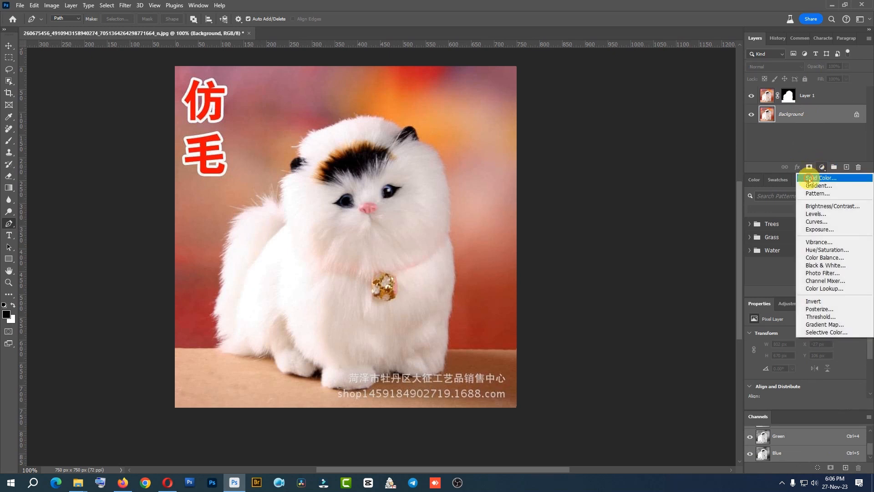
{"action": "left_click", "coordinate": [810, 179]}
{"action": "left_click_drag", "start_coordinate": [471, 222], "coordinate": [583, 192]}
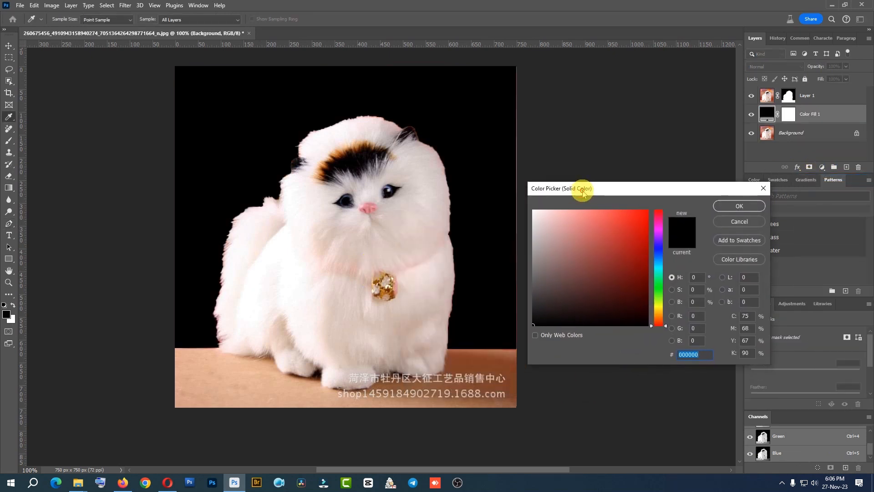
{"action": "left_click_drag", "start_coordinate": [552, 229], "coordinate": [647, 207]}
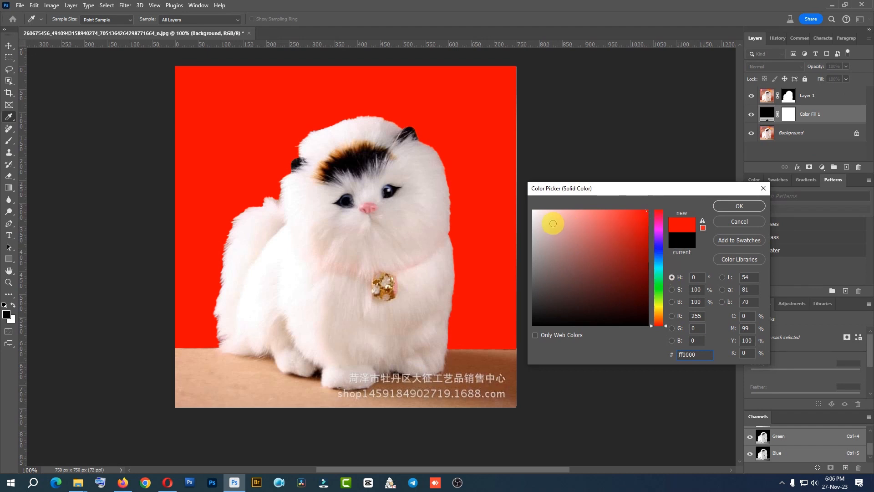
{"action": "left_click", "coordinate": [746, 207]}
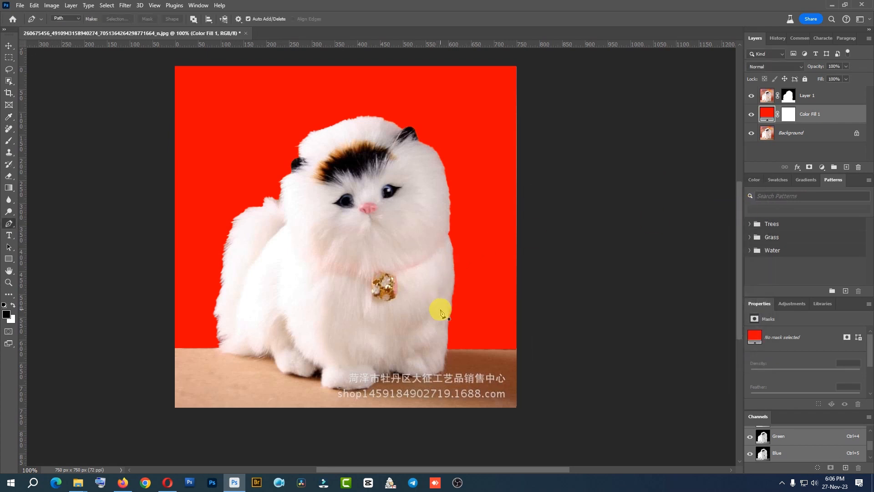
Open Layer 1's mask in the Select and Mask workspace.
{"action": "left_click", "coordinate": [792, 98]}
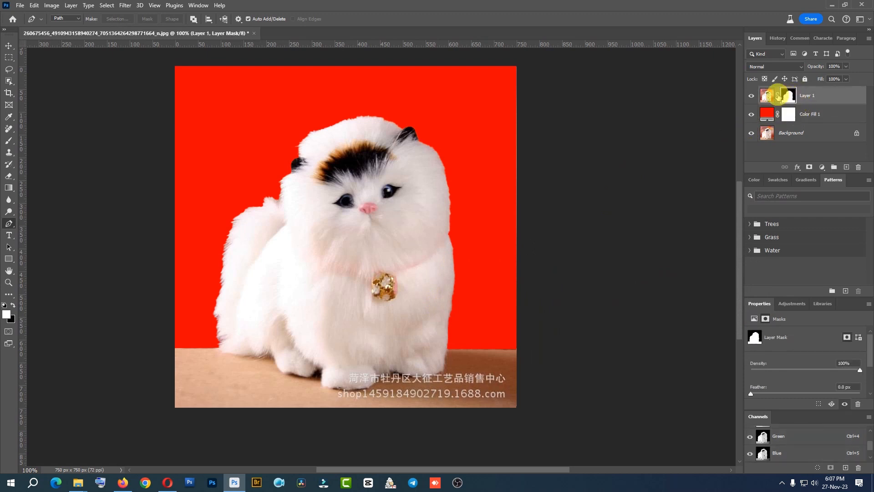
{"action": "left_click", "coordinate": [107, 5]}
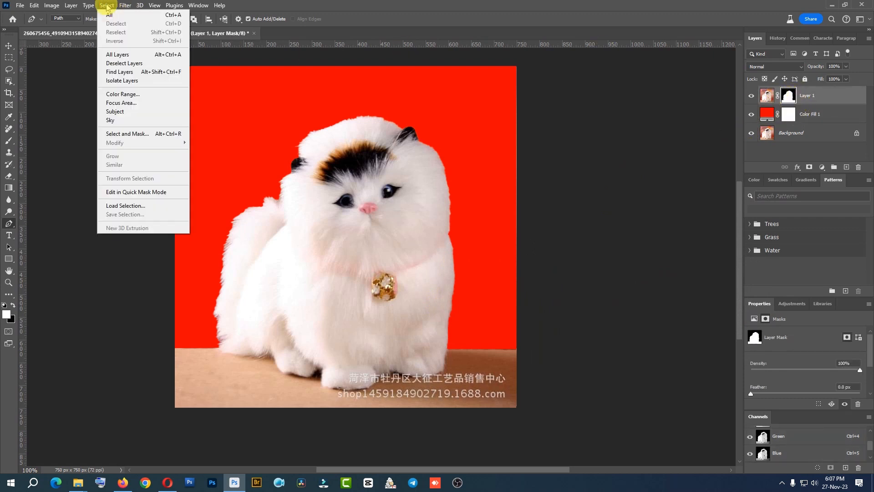
{"action": "left_click", "coordinate": [176, 134]}
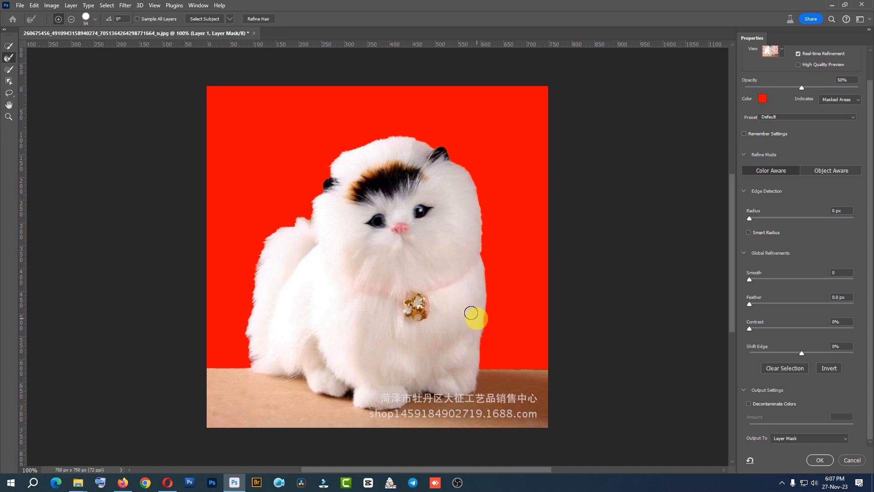
{"action": "left_click", "coordinate": [503, 349]}
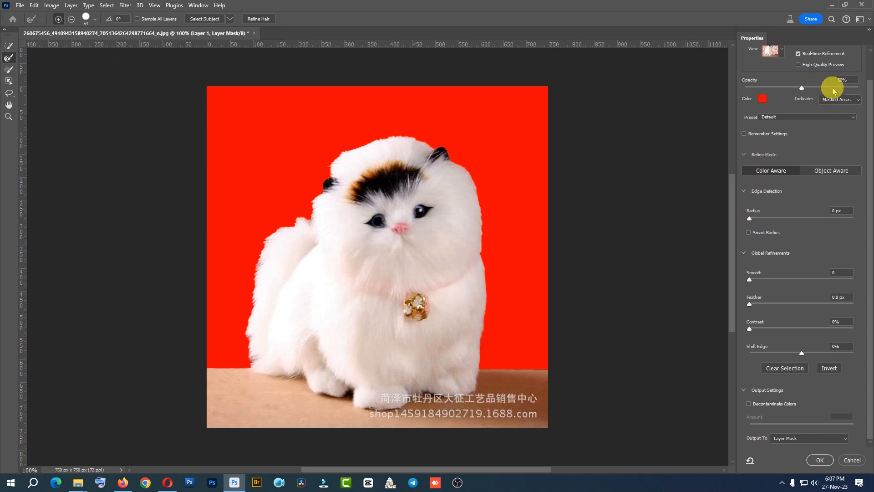
Review the view mode choices and the refinement and output options, and collapse the Output Settings section.
{"action": "scroll", "coordinate": [843, 101], "scroll_direction": "up", "scroll_amount": 1}
{"action": "left_click", "coordinate": [783, 79]}
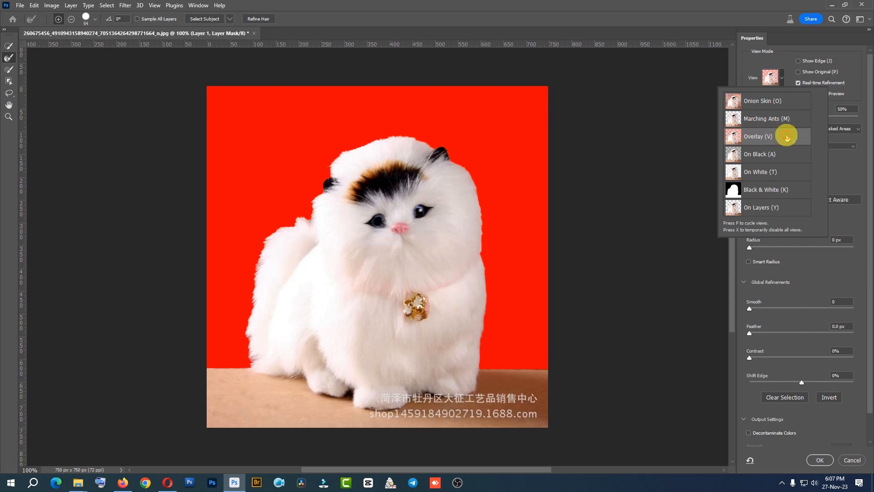
{"action": "left_click", "coordinate": [784, 80]}
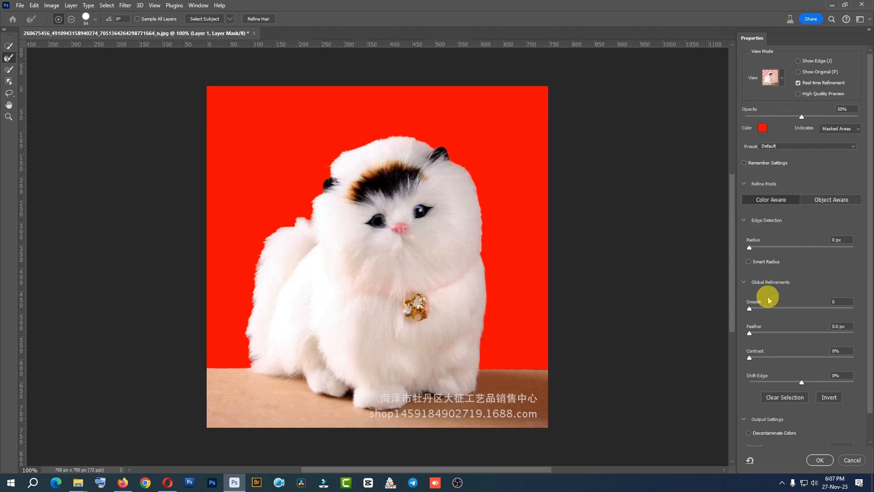
{"action": "scroll", "coordinate": [744, 337], "scroll_direction": "down", "scroll_amount": 1}
{"action": "scroll", "coordinate": [744, 342], "scroll_direction": "down", "scroll_amount": 1}
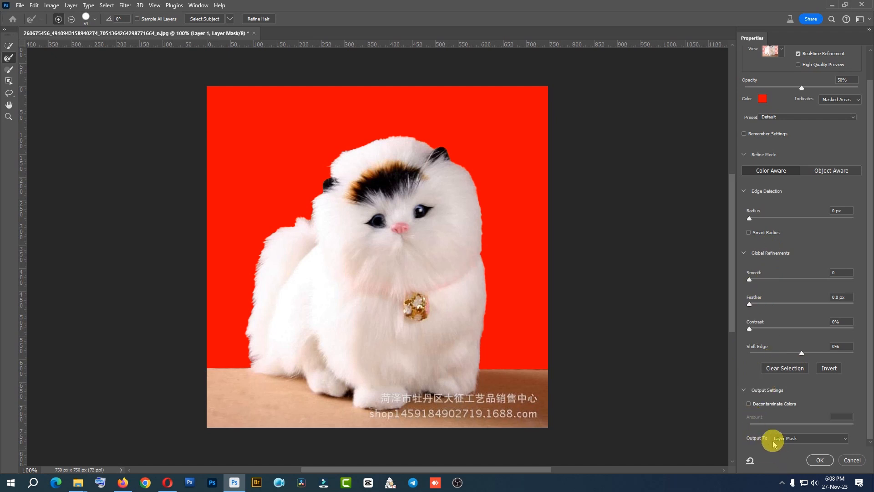
{"action": "left_click", "coordinate": [744, 391]}
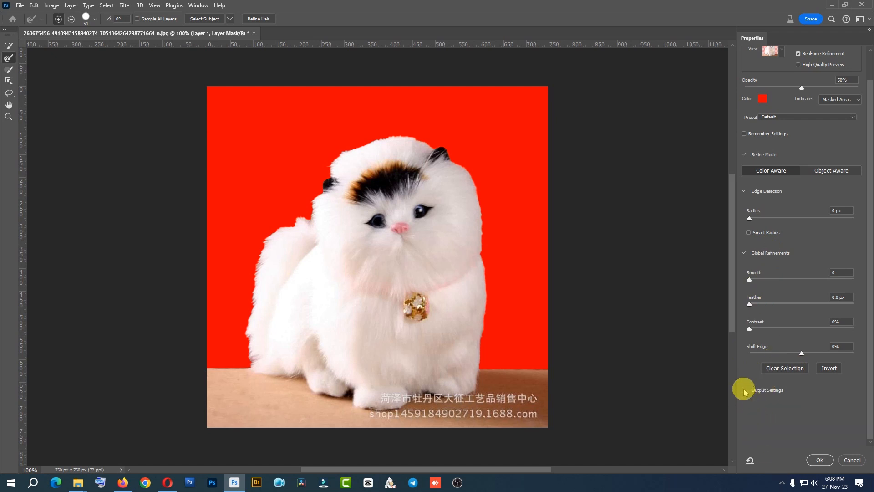
Expand the Output Settings, look through the output choices, and set the refined result to output to Layer Mask.
{"action": "left_click", "coordinate": [744, 390]}
{"action": "left_click", "coordinate": [744, 390]}
{"action": "left_click", "coordinate": [744, 391]}
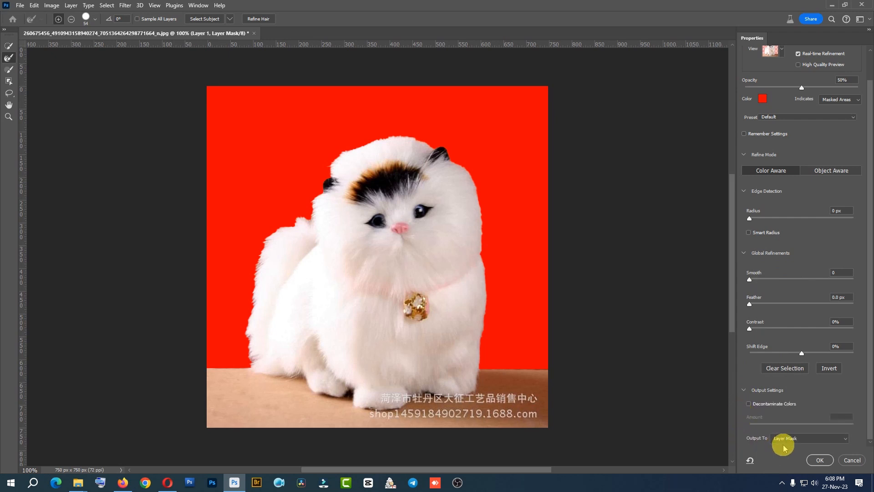
{"action": "left_click", "coordinate": [796, 438]}
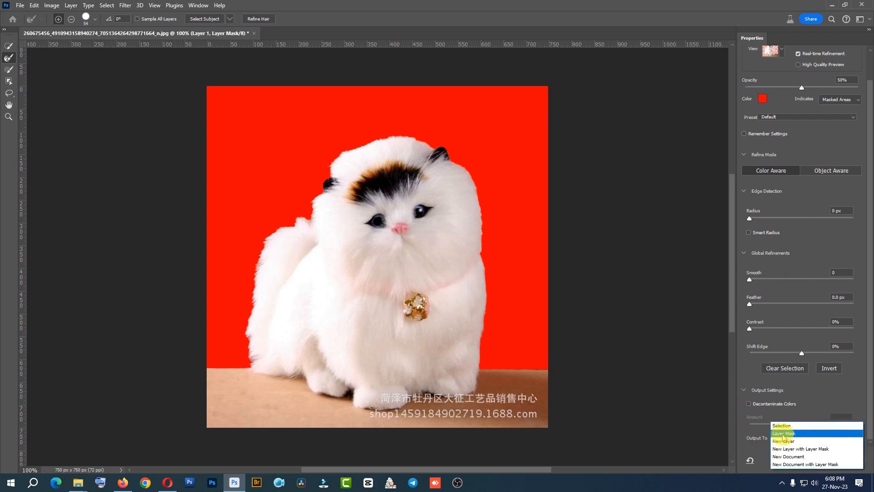
{"action": "left_click", "coordinate": [806, 433]}
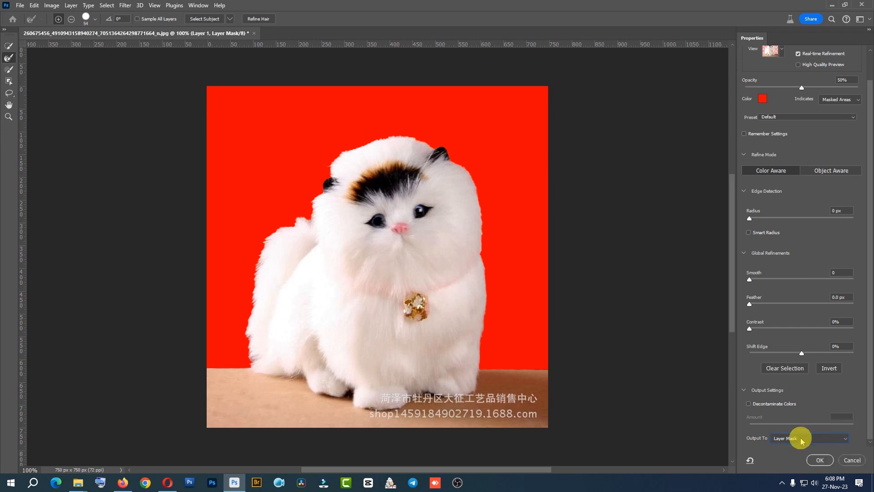
{"action": "left_click", "coordinate": [803, 437]}
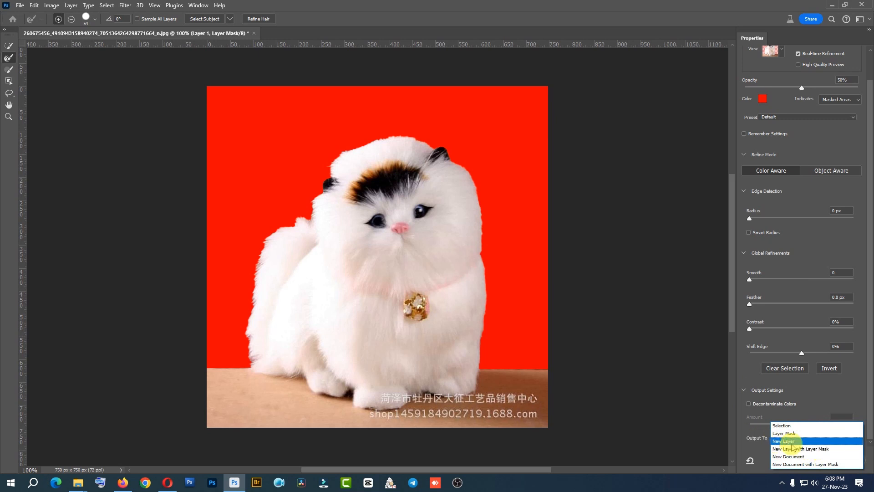
{"action": "left_click", "coordinate": [793, 448]}
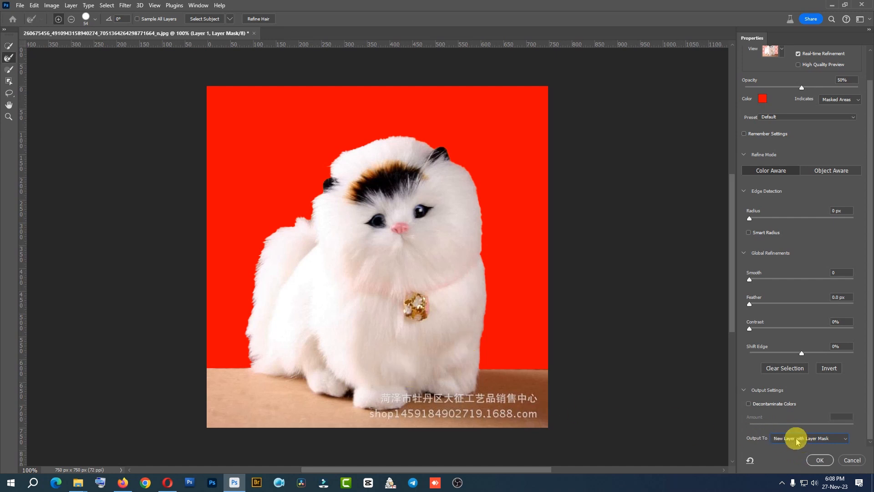
{"action": "left_click", "coordinate": [786, 439]}
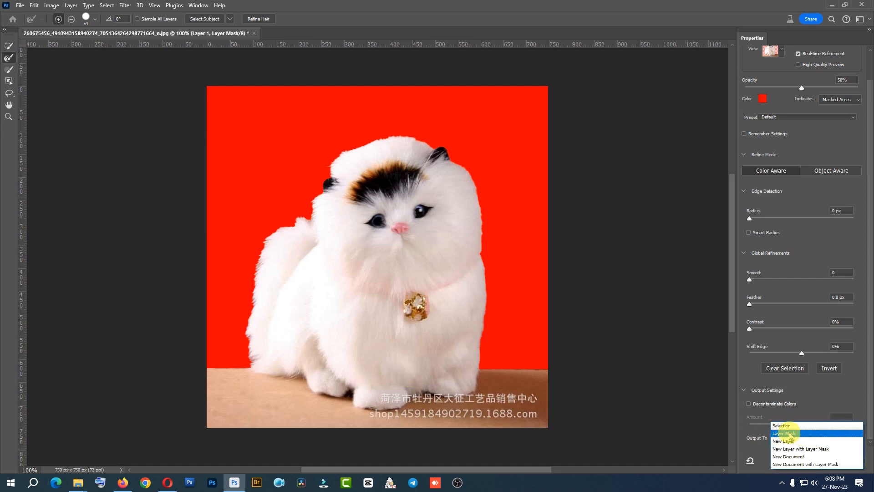
{"action": "left_click", "coordinate": [790, 433]}
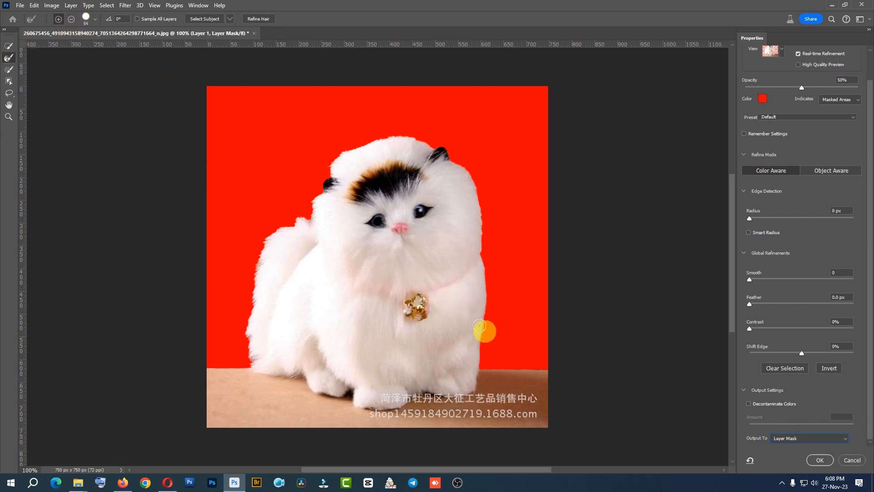
Brush the Refine Edge tool around the cat's fur outline and apply the refinement to Layer 1's mask.
{"action": "left_click_drag", "start_coordinate": [482, 342], "coordinate": [475, 353]}
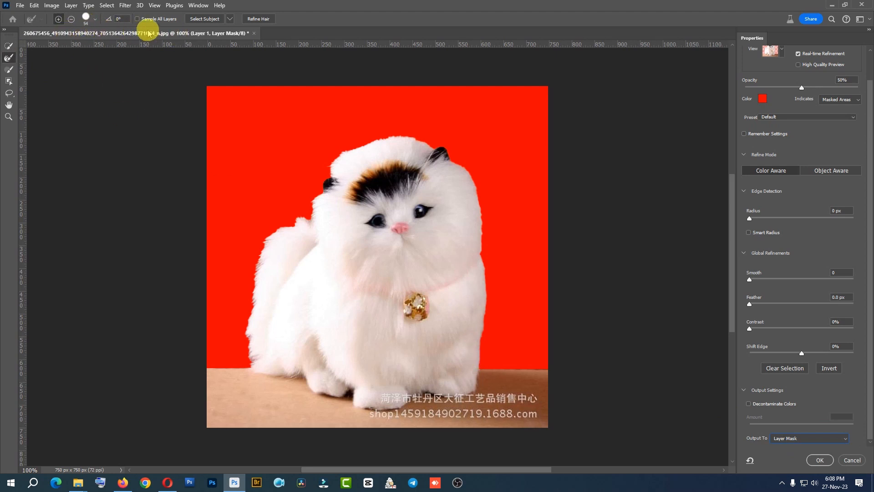
{"action": "left_click_drag", "start_coordinate": [537, 308], "coordinate": [472, 356]}
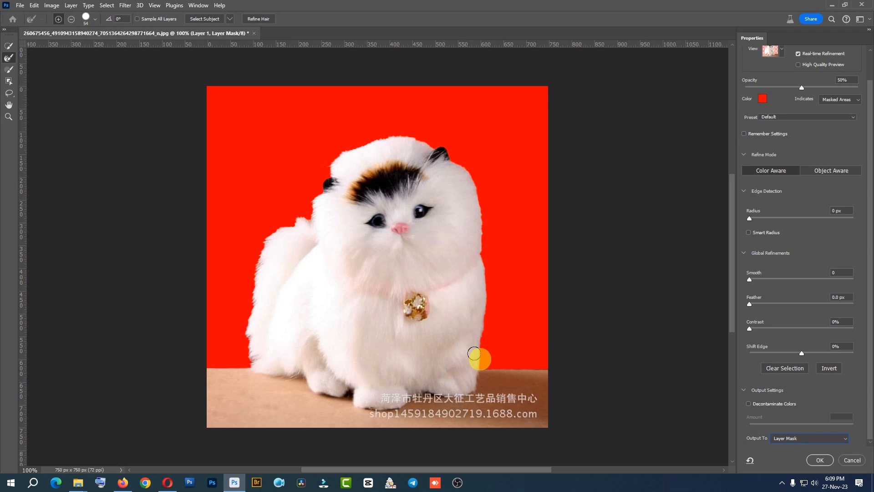
{"action": "mouse_move", "coordinate": [474, 353]}
{"action": "left_mouse_down"}
{"action": "mouse_move", "coordinate": [483, 292]}
{"action": "mouse_move", "coordinate": [475, 179]}
{"action": "mouse_move", "coordinate": [437, 141]}
{"action": "mouse_move", "coordinate": [383, 130]}
{"action": "mouse_move", "coordinate": [331, 151]}
{"action": "mouse_move", "coordinate": [307, 206]}
{"action": "mouse_move", "coordinate": [262, 236]}
{"action": "mouse_move", "coordinate": [246, 283]}
{"action": "mouse_move", "coordinate": [244, 352]}
{"action": "mouse_move", "coordinate": [268, 296]}
{"action": "mouse_move", "coordinate": [374, 179]}
{"action": "mouse_move", "coordinate": [341, 122]}
{"action": "mouse_move", "coordinate": [407, 115]}
{"action": "mouse_move", "coordinate": [462, 156]}
{"action": "mouse_move", "coordinate": [478, 212]}
{"action": "mouse_move", "coordinate": [470, 350]}
{"action": "mouse_move", "coordinate": [492, 345]}
{"action": "mouse_move", "coordinate": [469, 201]}
{"action": "mouse_move", "coordinate": [394, 138]}
{"action": "mouse_move", "coordinate": [309, 159]}
{"action": "mouse_move", "coordinate": [250, 272]}
{"action": "mouse_move", "coordinate": [238, 366]}
{"action": "mouse_move", "coordinate": [467, 403]}
{"action": "left_mouse_up"}
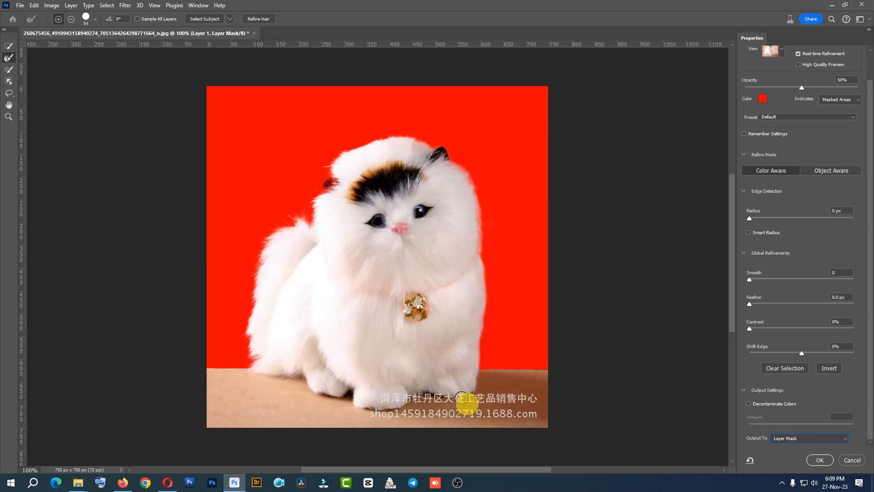
{"action": "left_click", "coordinate": [819, 459]}
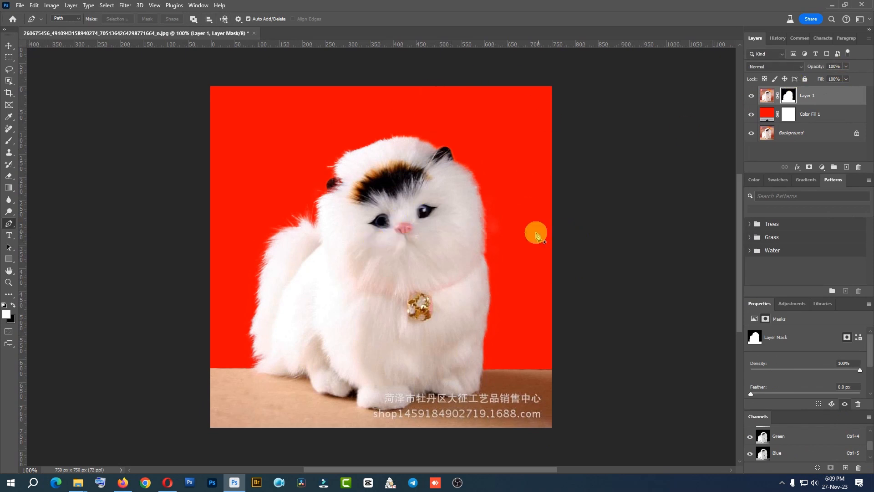
Display Layer 1's mask on its own and examine its fur edges and the surrounding black area for stray gray patches.
{"action": "left_click", "coordinate": [789, 97], "text": "alt"}
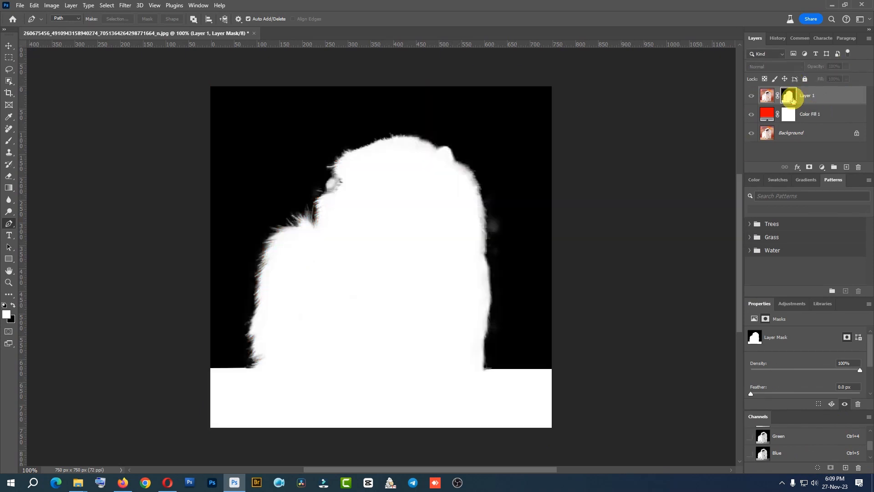
{"action": "left_click", "coordinate": [363, 189], "text": "ctrl"}
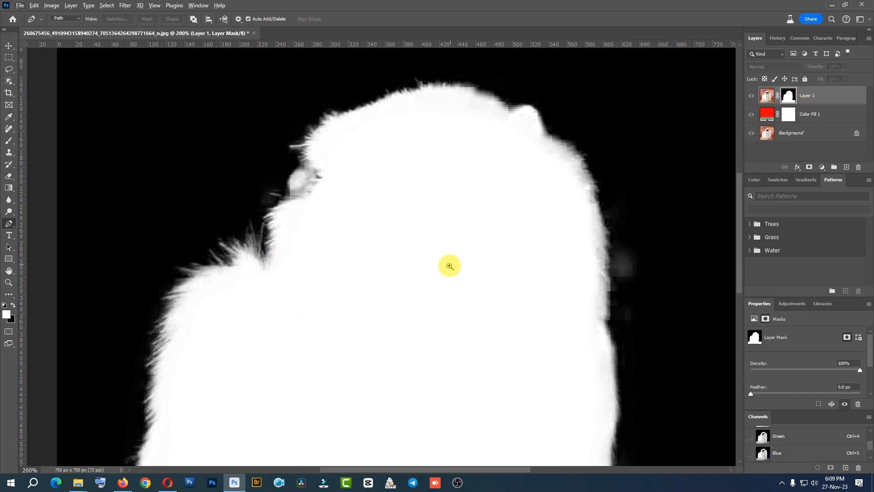
{"action": "left_click", "coordinate": [506, 240], "text": "ctrl+alt"}
{"action": "left_click", "coordinate": [506, 241], "text": "ctrl+alt"}
{"action": "left_click", "coordinate": [459, 255], "text": "ctrl"}
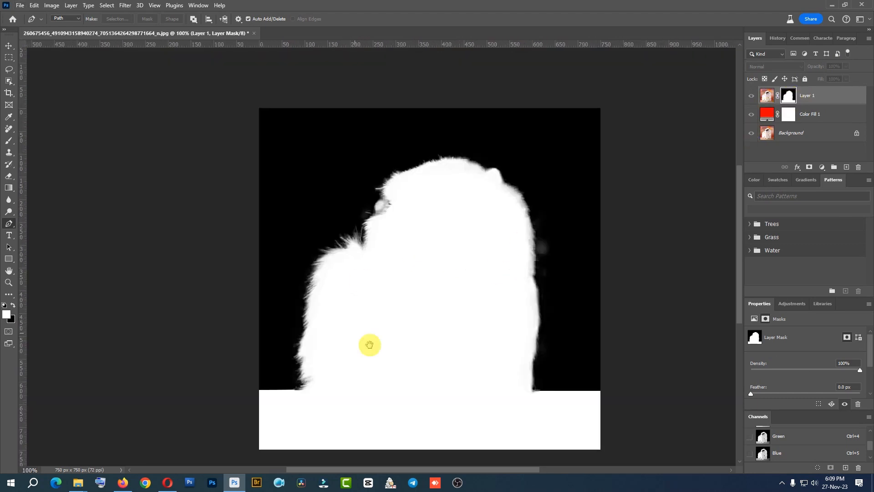
{"action": "left_click", "coordinate": [545, 279], "text": "ctrl"}
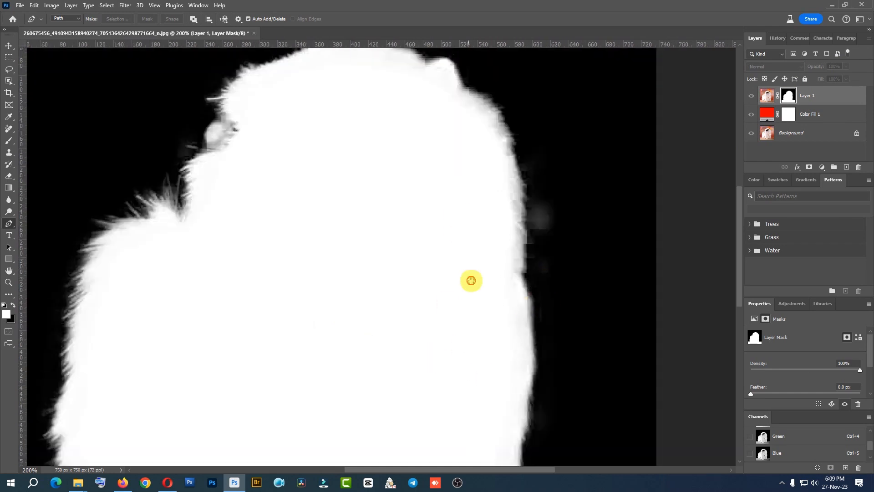
{"action": "scroll", "coordinate": [469, 279], "scroll_direction": "up", "scroll_amount": 3}
{"action": "left_click_drag", "start_coordinate": [261, 391], "coordinate": [407, 209]}
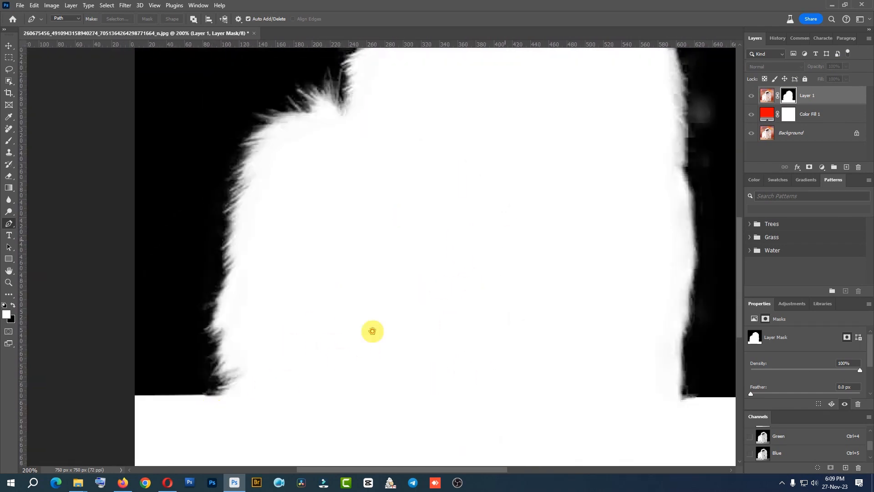
{"action": "left_click_drag", "start_coordinate": [518, 227], "coordinate": [335, 373]}
{"action": "left_click", "coordinate": [441, 288], "text": "alt"}
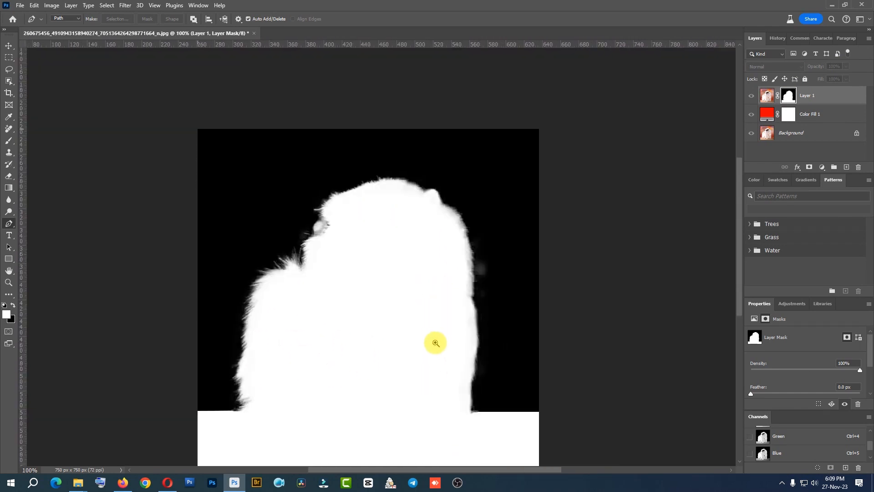
{"action": "left_click", "coordinate": [480, 292]}
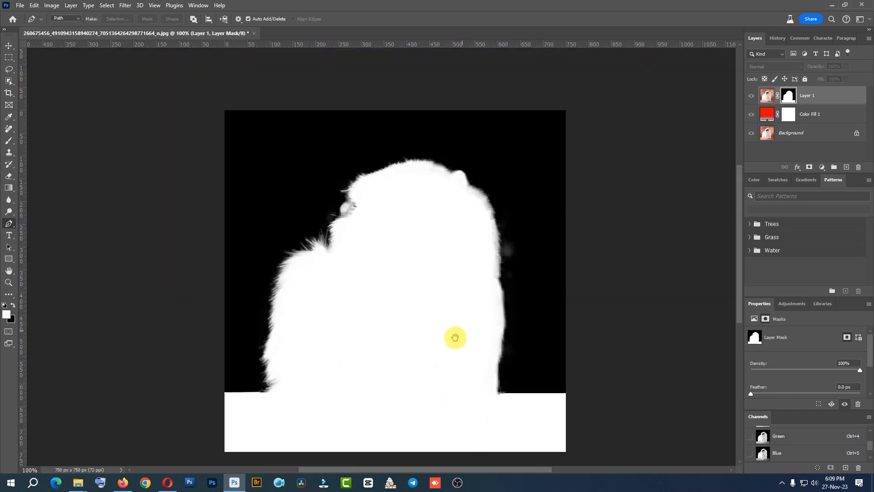
{"action": "left_click", "coordinate": [489, 301], "text": "alt"}
{"action": "left_click", "coordinate": [452, 311]}
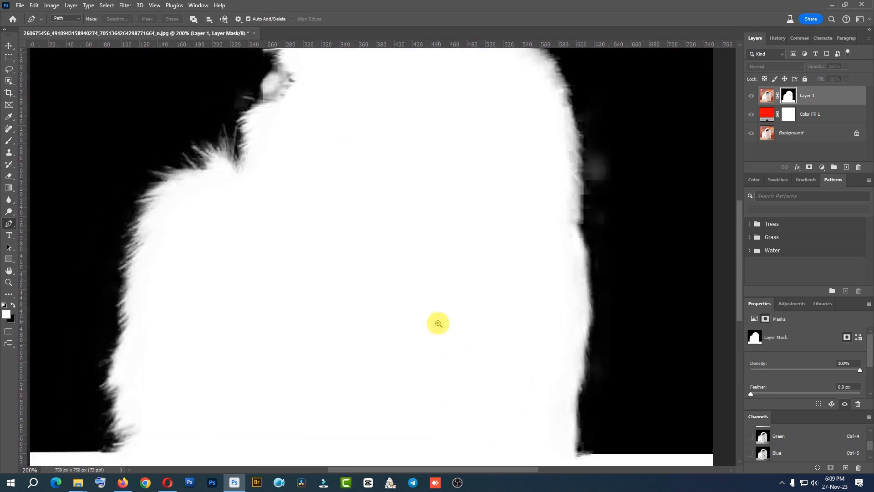
{"action": "left_click", "coordinate": [437, 322], "text": "alt"}
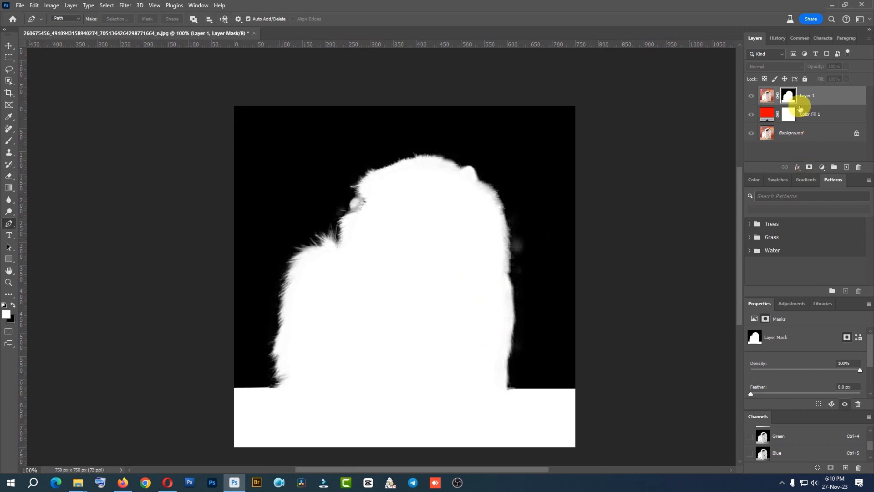
{"action": "left_click_drag", "start_coordinate": [792, 97], "coordinate": [795, 101]}
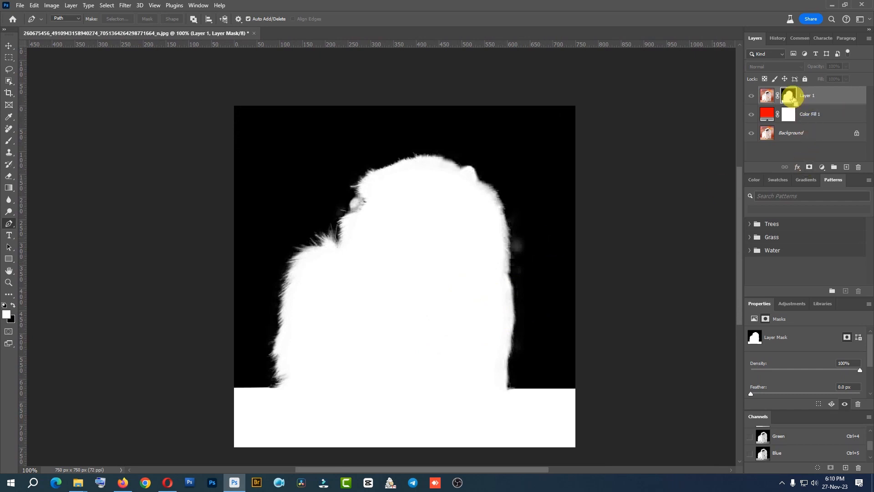
{"action": "key", "text": "ctrl+j"}
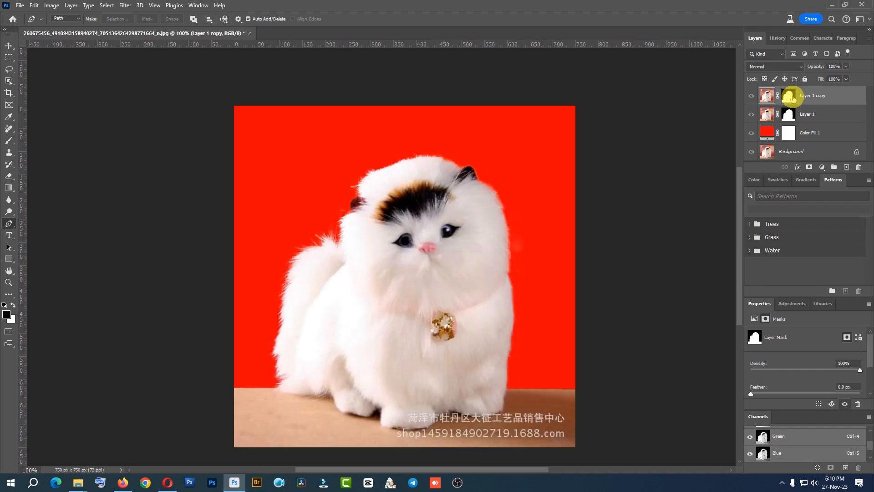
{"action": "key", "text": "ctrl+z"}
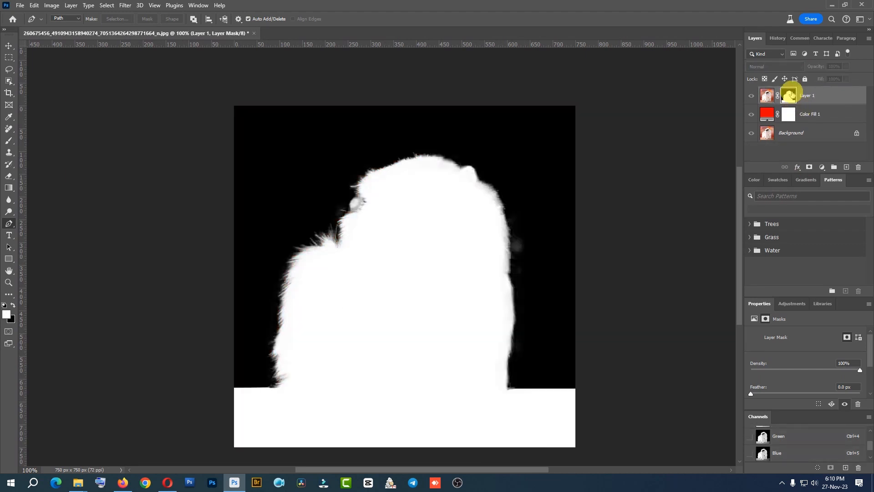
Apply Levels to Layer 1's mask with the input shadow level set to 16 to darken the stray gray areas.
{"action": "key", "text": "ctrl+l"}
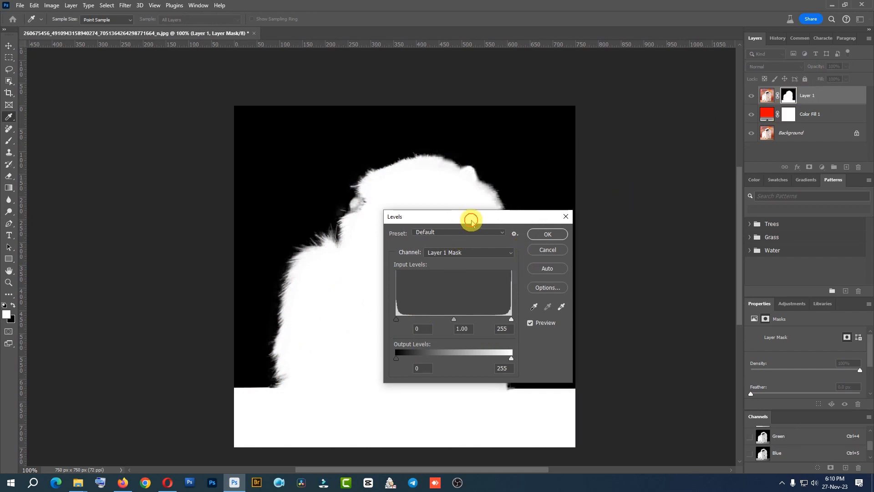
{"action": "left_click_drag", "start_coordinate": [463, 222], "coordinate": [648, 185]}
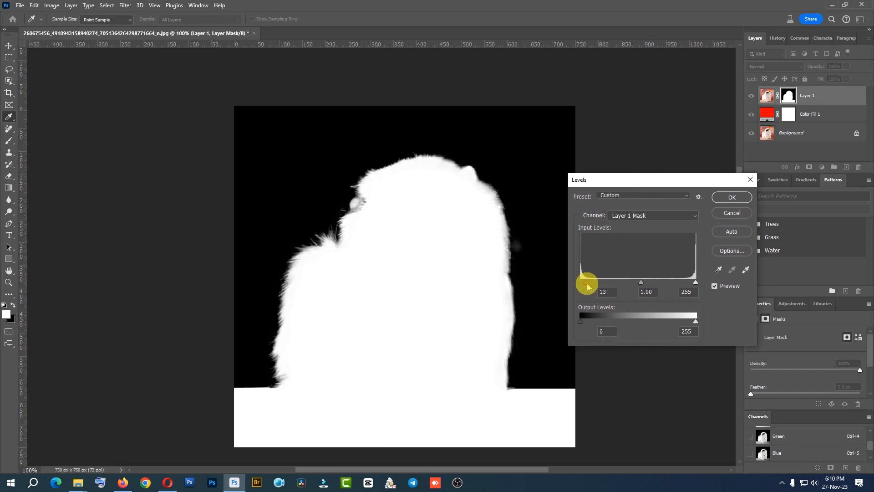
{"action": "left_click", "coordinate": [587, 285]}
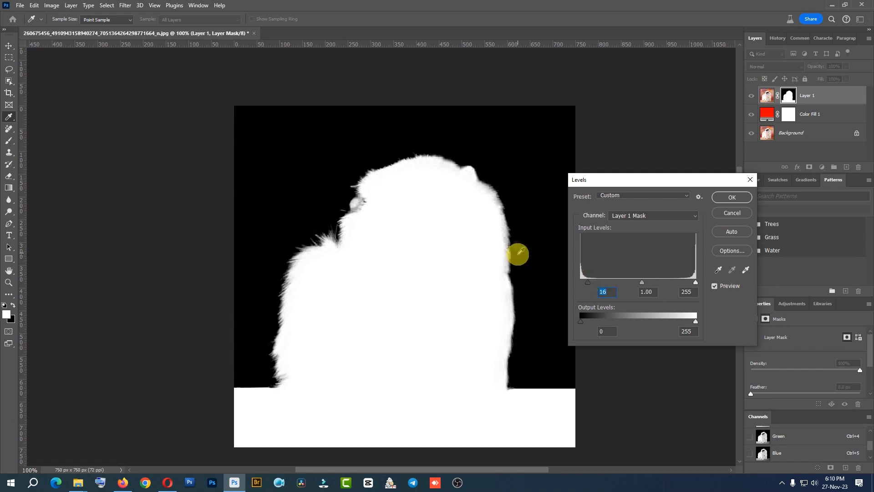
{"action": "left_click", "coordinate": [724, 196]}
{"action": "key", "text": "p"}
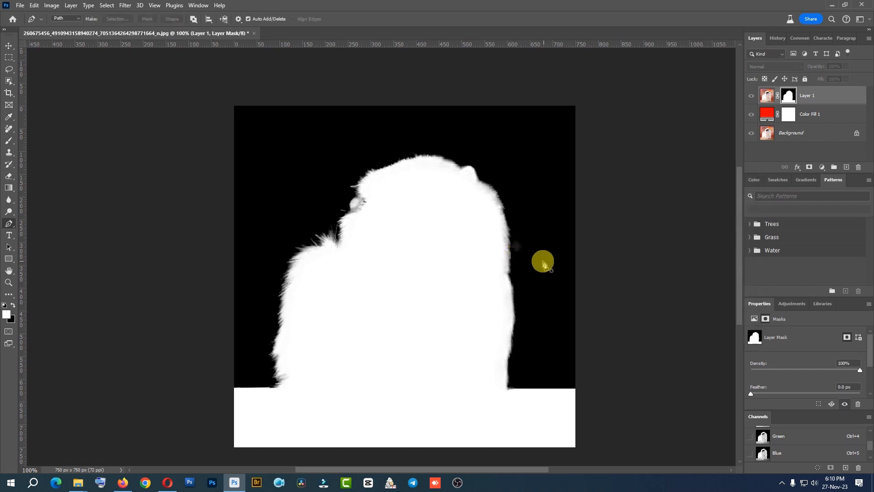
Darken the faint gray spot just outside the cat's fur edge on the mask with the Burn tool.
{"action": "left_click", "coordinate": [525, 247], "text": "ctrl"}
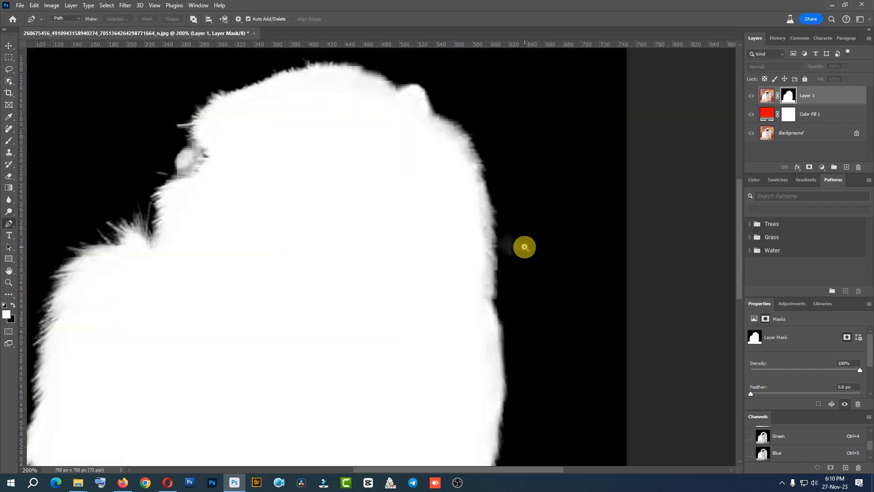
{"action": "left_click", "coordinate": [9, 201]}
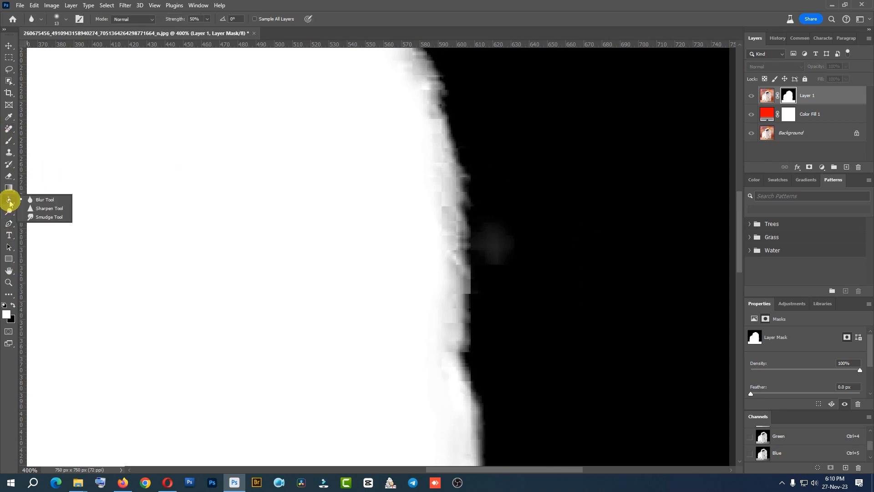
{"action": "left_click", "coordinate": [9, 212]}
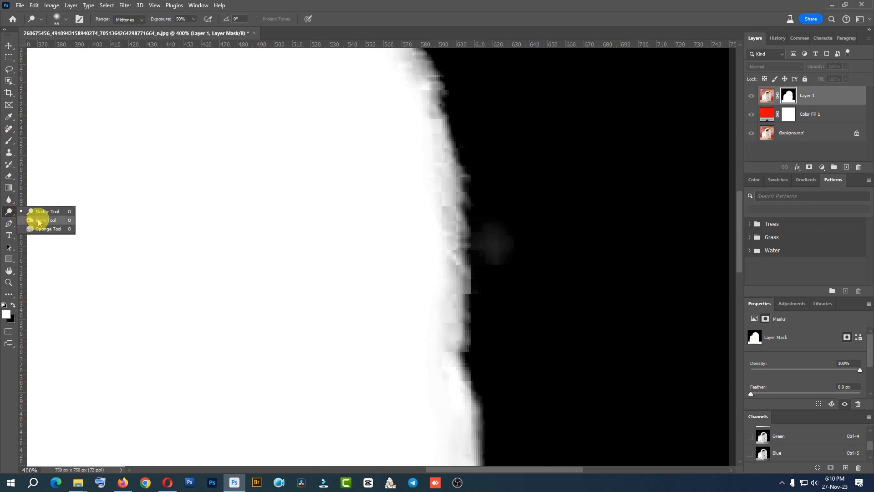
{"action": "left_click_drag", "start_coordinate": [542, 240], "coordinate": [506, 226]}
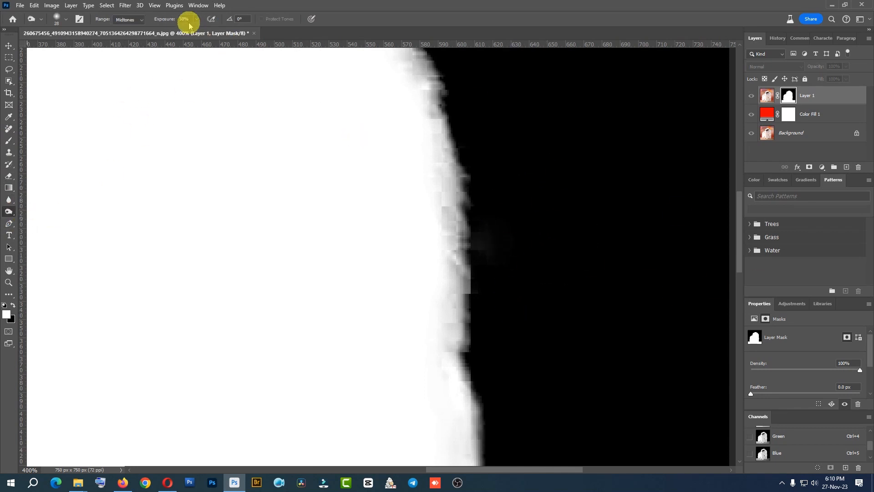
Check the mask outline along the cat's head, tail and tabletop for remaining gray areas.
{"action": "left_click", "coordinate": [516, 276], "text": "alt"}
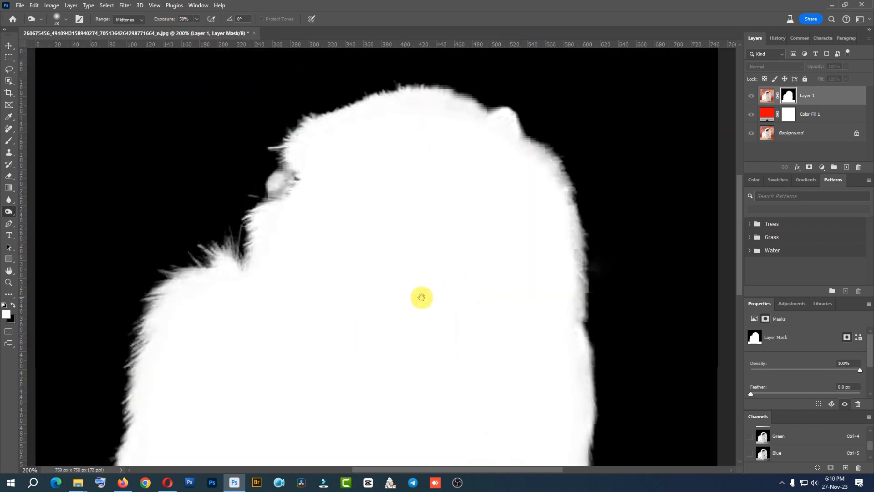
{"action": "left_click", "coordinate": [324, 298], "text": "alt"}
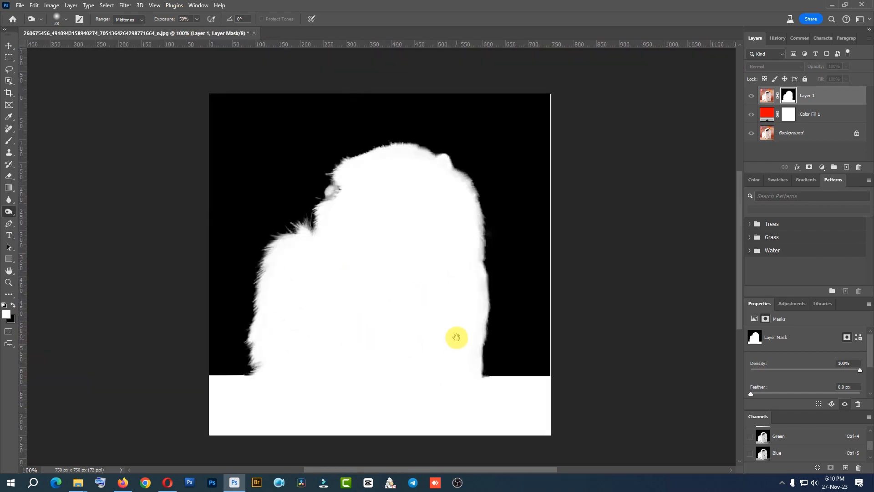
{"action": "left_click", "coordinate": [400, 311]}
{"action": "left_click_drag", "start_coordinate": [276, 394], "coordinate": [307, 322]}
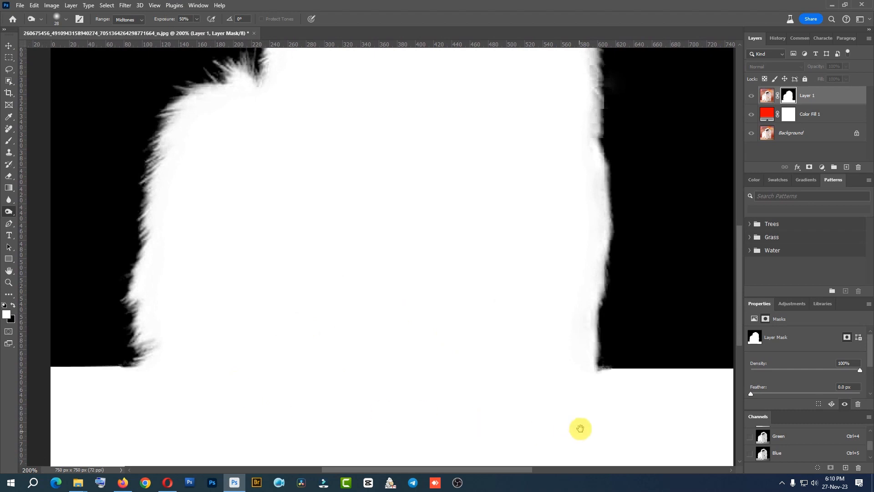
{"action": "left_click_drag", "start_coordinate": [477, 237], "coordinate": [431, 381]}
{"action": "left_click_drag", "start_coordinate": [454, 331], "coordinate": [470, 332]}
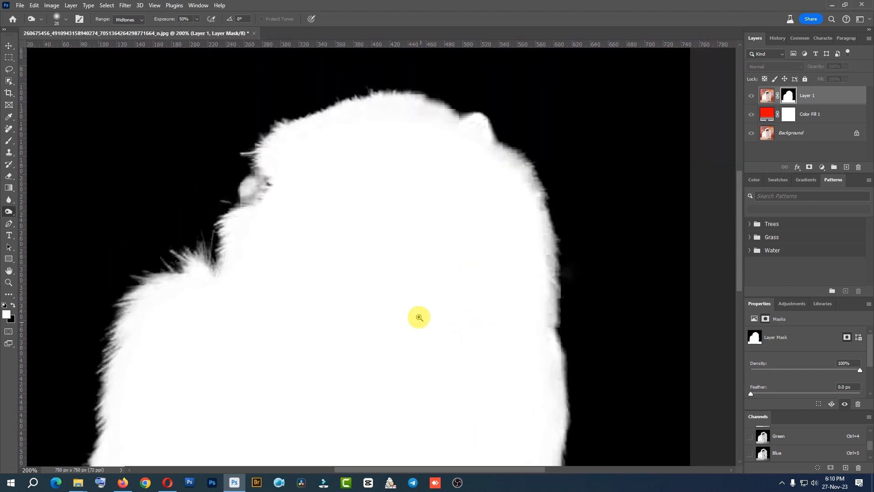
Load Layer 1's mask as a selection and check its outline along the cat's fur edges.
{"action": "left_click", "coordinate": [412, 315], "text": "alt"}
{"action": "left_click_drag", "start_coordinate": [297, 384], "coordinate": [451, 273]}
{"action": "left_click", "coordinate": [512, 223]}
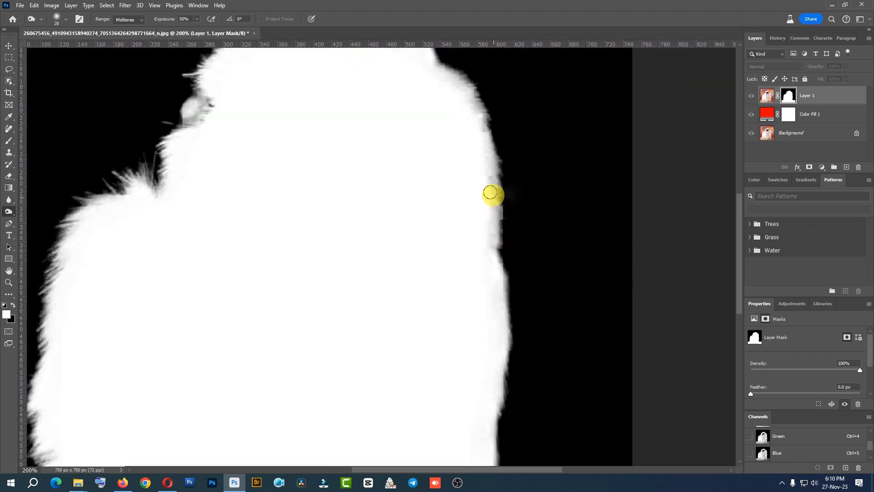
{"action": "left_click", "coordinate": [787, 96], "text": "ctrl"}
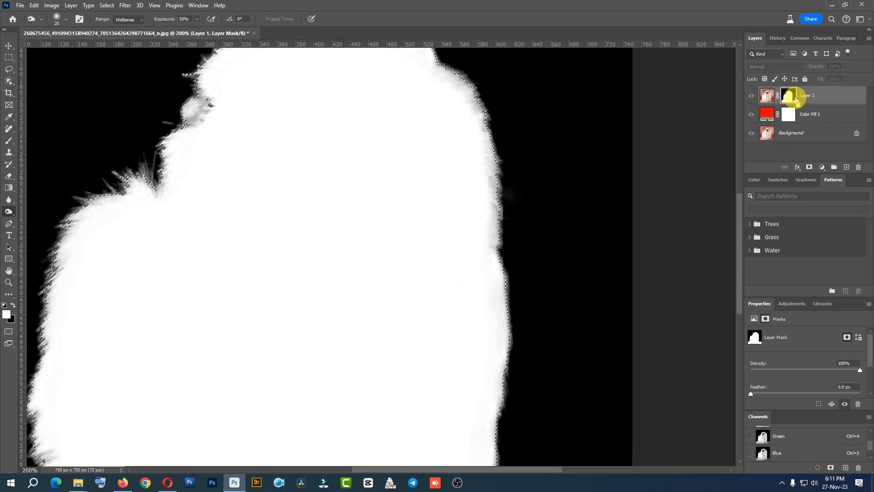
{"action": "left_click_drag", "start_coordinate": [398, 283], "coordinate": [398, 324]}
{"action": "key", "text": "ctrl+1"}
{"action": "left_click_drag", "start_coordinate": [363, 373], "coordinate": [371, 334]}
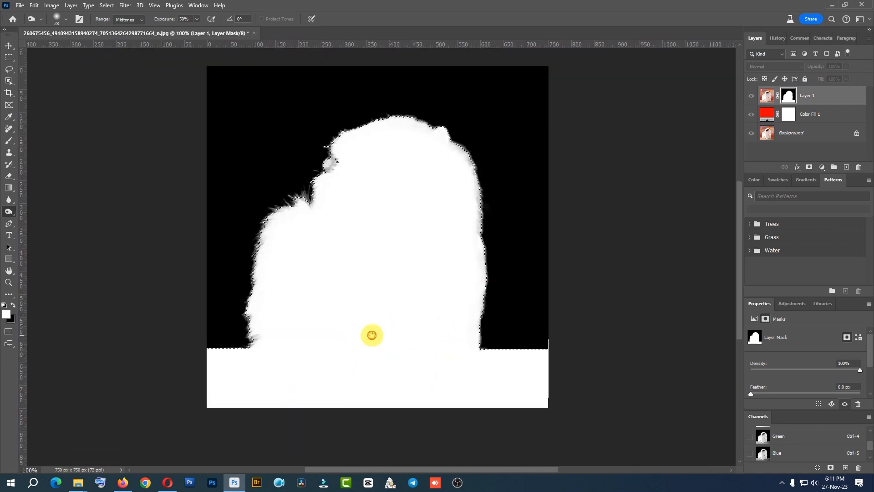
{"action": "left_click", "coordinate": [428, 172], "text": "ctrl"}
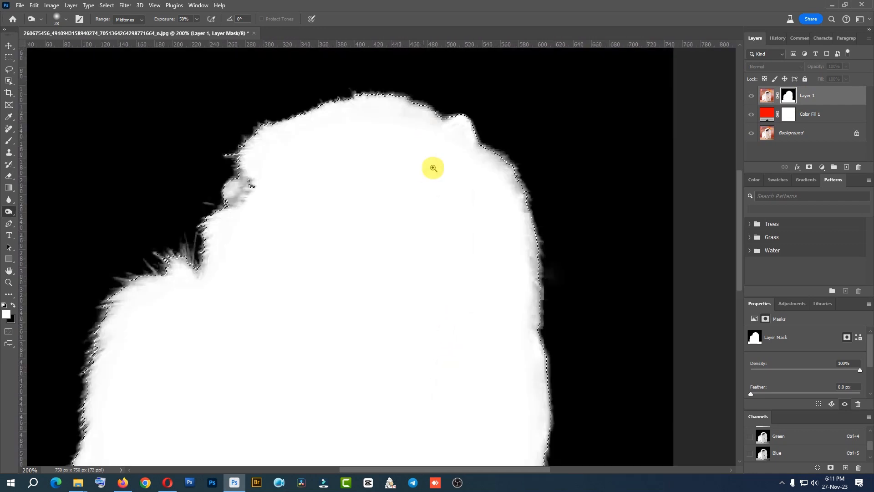
{"action": "left_click_drag", "start_coordinate": [436, 225], "coordinate": [445, 192]}
Contract the mask selection by 2 pixels so it sits just inside the fur edge.
{"action": "left_click", "coordinate": [106, 5]}
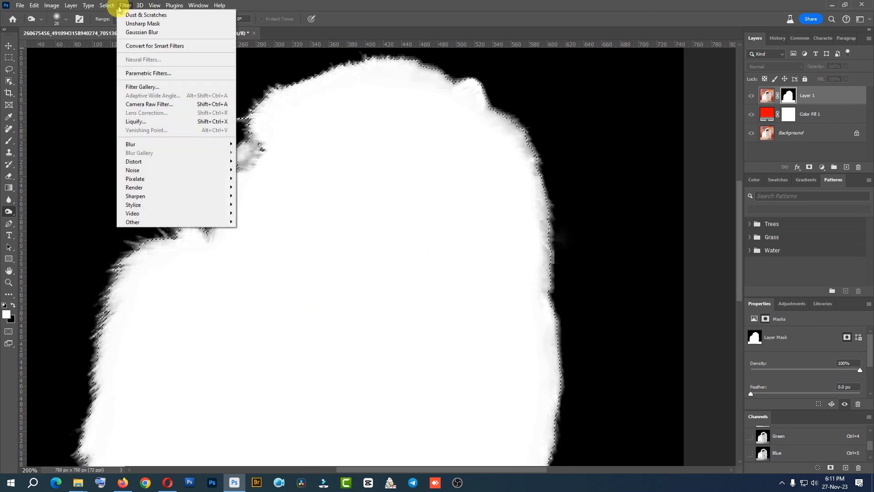
{"action": "mouse_move", "coordinate": [156, 143]}
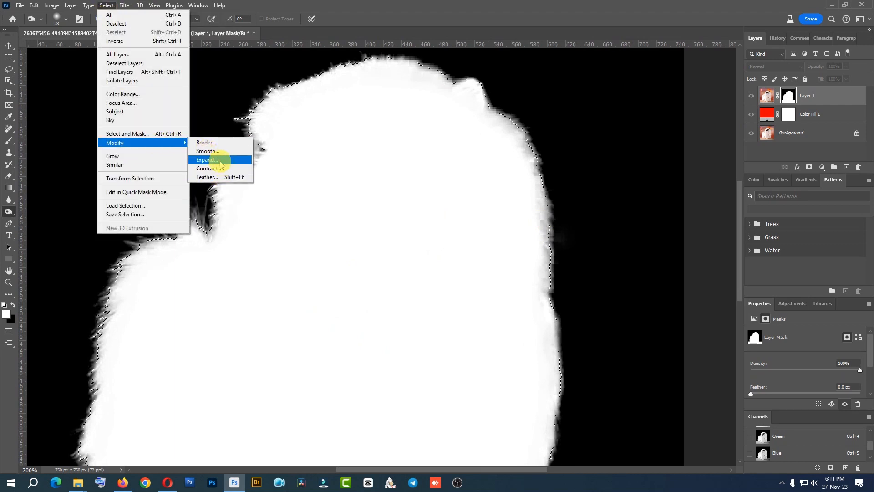
{"action": "left_click", "coordinate": [212, 168]}
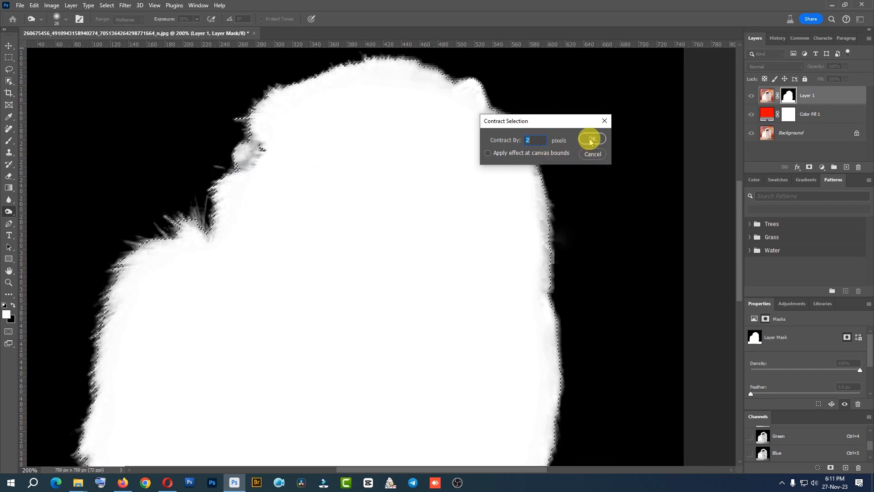
{"action": "left_click", "coordinate": [591, 140]}
{"action": "left_click_drag", "start_coordinate": [463, 295], "coordinate": [566, 312]}
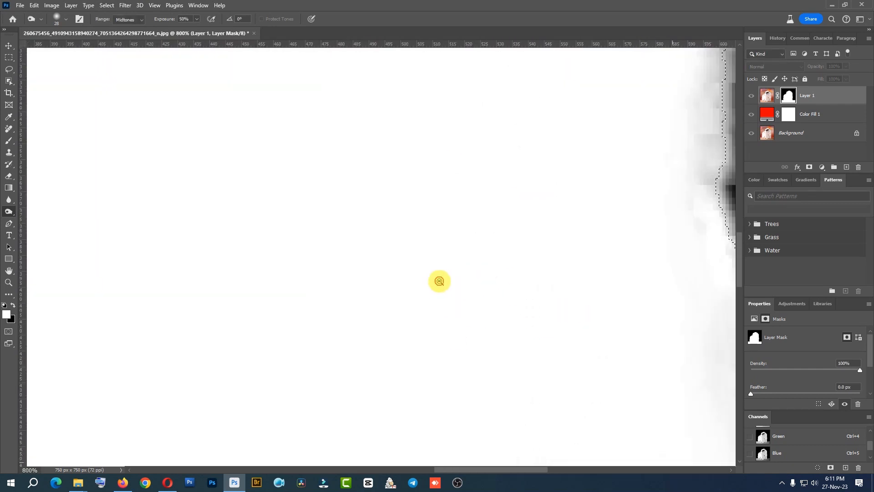
{"action": "left_click_drag", "start_coordinate": [439, 281], "coordinate": [451, 299]}
{"action": "left_click", "coordinate": [450, 302]}
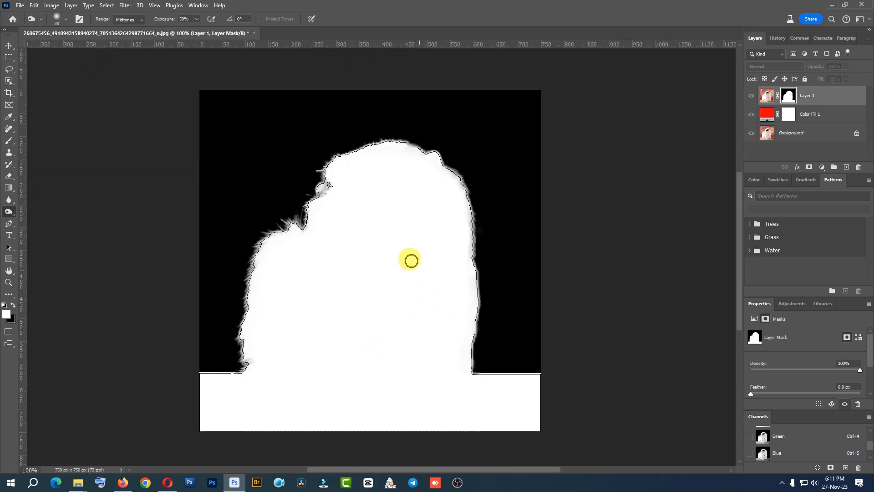
Set up the Brush tool for the mask with Overlay mode and a 110 px size.
{"action": "right_click", "coordinate": [9, 140]}
{"action": "left_click", "coordinate": [94, 137]}
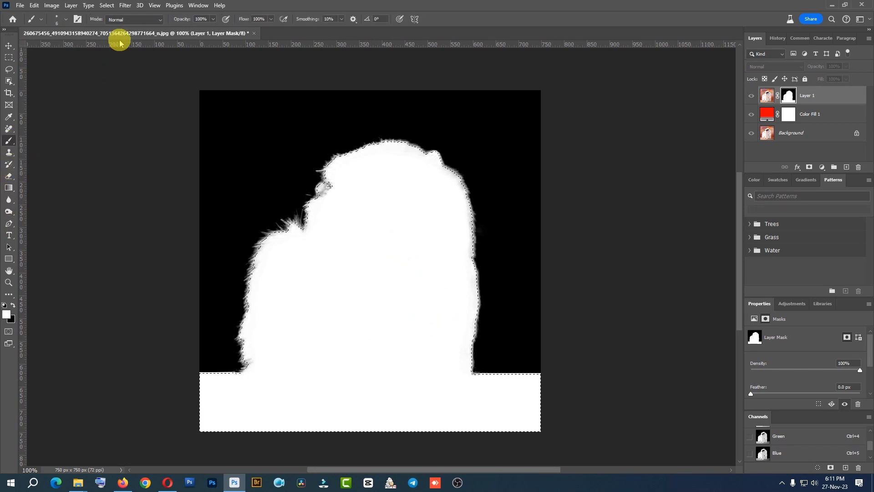
{"action": "left_click", "coordinate": [131, 20]}
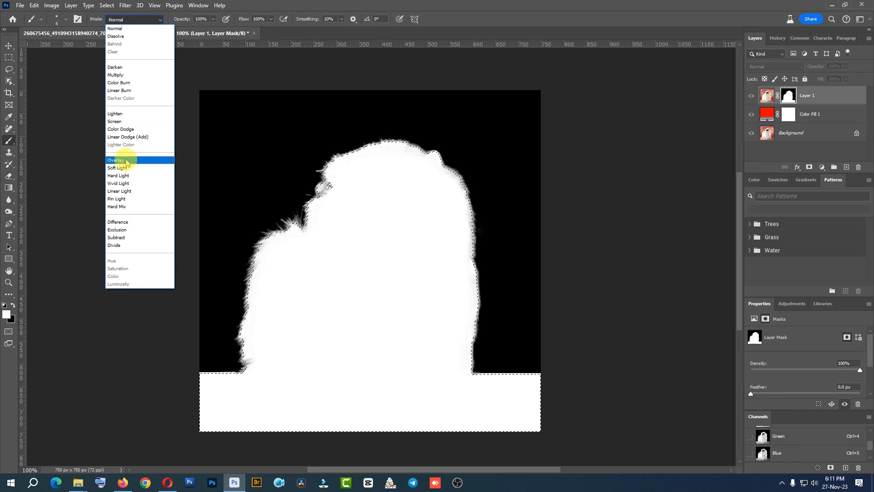
{"action": "left_click", "coordinate": [126, 161]}
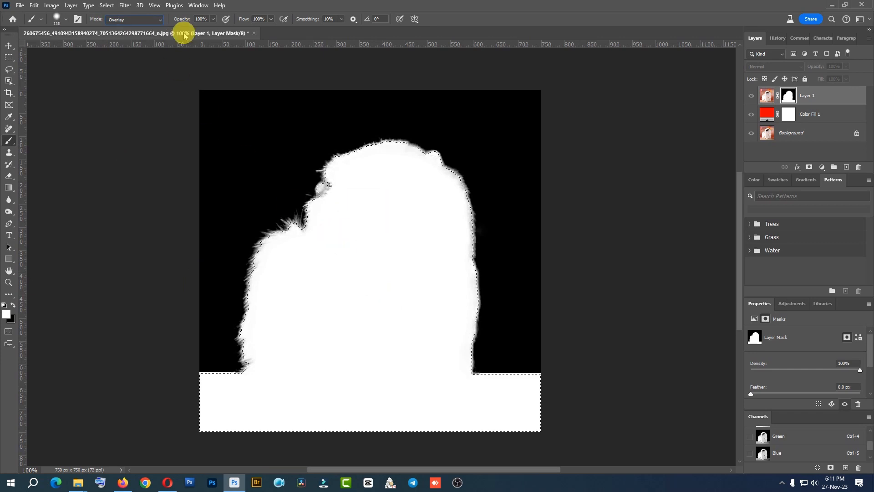
{"action": "key", "text": "ctrl+d"}
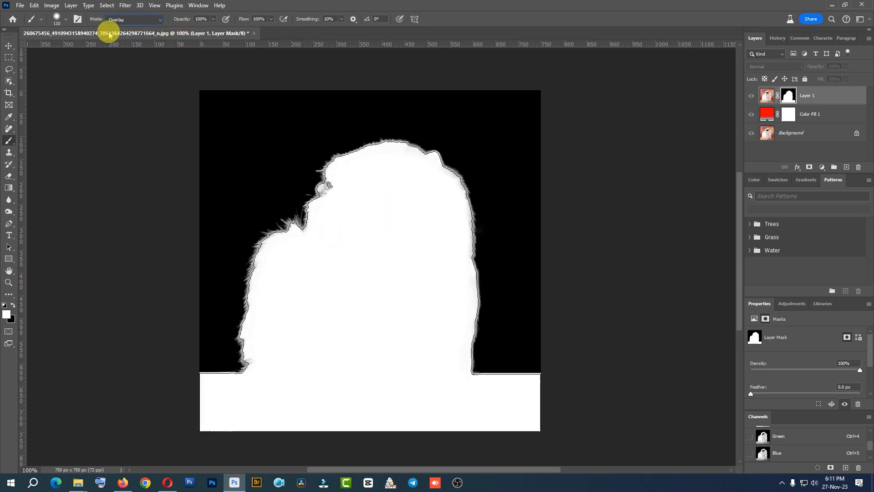
{"action": "left_click", "coordinate": [67, 20]}
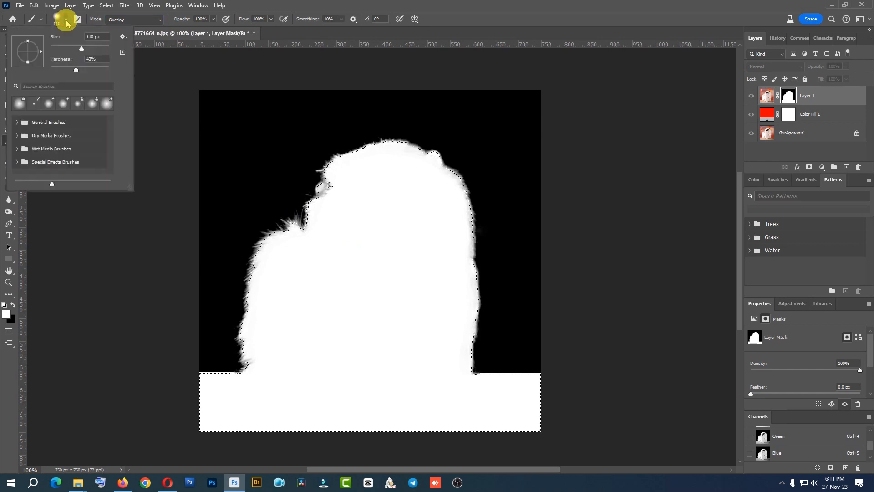
{"action": "left_click", "coordinate": [385, 4]}
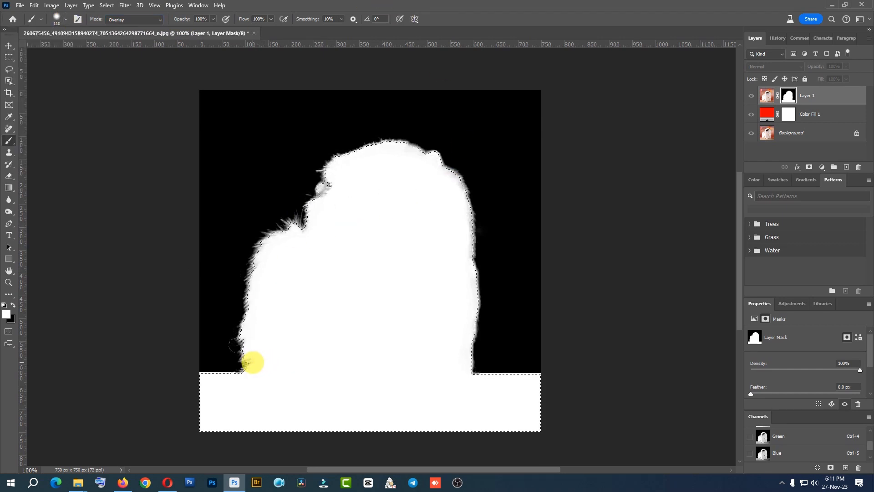
Paint white inside the selection along the cat's tail, head and body edges to brighten the mask's gray areas.
{"action": "left_click_drag", "start_coordinate": [254, 366], "coordinate": [256, 312]}
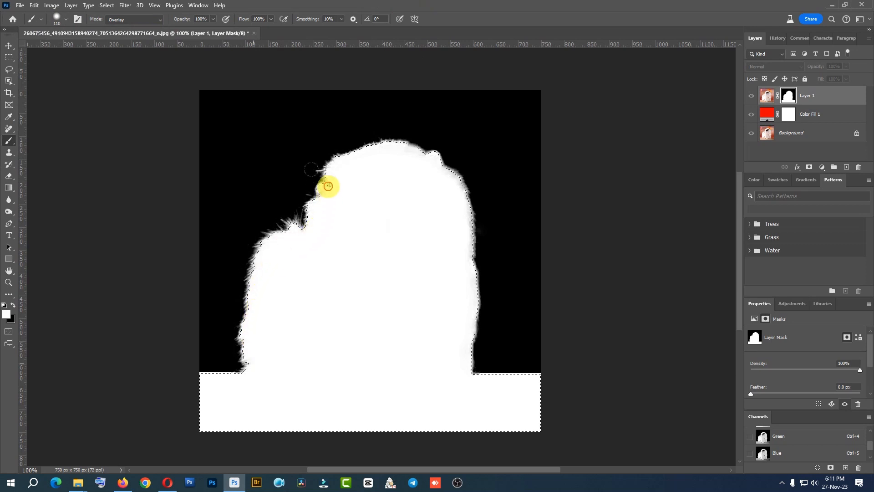
{"action": "mouse_move", "coordinate": [374, 158]}
{"action": "left_mouse_down"}
{"action": "mouse_move", "coordinate": [427, 163]}
{"action": "mouse_move", "coordinate": [451, 203]}
{"action": "mouse_move", "coordinate": [455, 369]}
{"action": "mouse_move", "coordinate": [443, 203]}
{"action": "mouse_move", "coordinate": [370, 163]}
{"action": "left_mouse_up"}
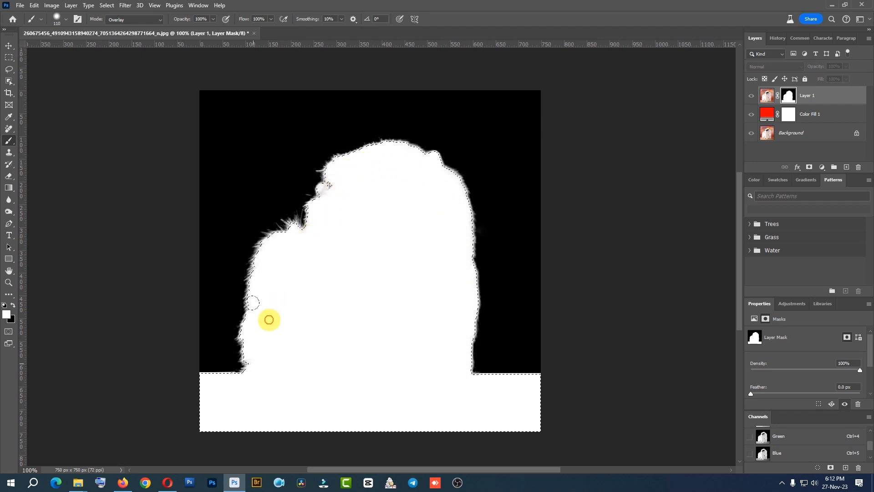
{"action": "mouse_move", "coordinate": [269, 319]}
{"action": "left_mouse_down"}
{"action": "mouse_move", "coordinate": [264, 382]}
{"action": "mouse_move", "coordinate": [313, 258]}
{"action": "left_mouse_up"}
{"action": "mouse_move", "coordinate": [331, 184]}
{"action": "left_mouse_down"}
{"action": "mouse_move", "coordinate": [414, 177]}
{"action": "mouse_move", "coordinate": [464, 390]}
{"action": "left_mouse_up"}
Brush white over the remaining gray areas inside the cat's outline, using a 27 px brush near the ear, and deselect.
{"action": "left_click", "coordinate": [467, 262], "text": "ctrl"}
{"action": "left_click", "coordinate": [467, 263], "text": "ctrl"}
{"action": "left_click", "coordinate": [468, 264], "text": "ctrl"}
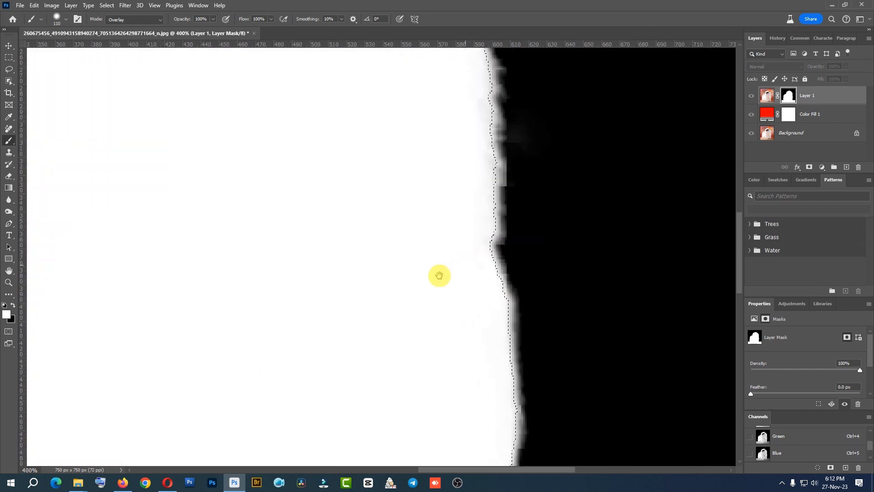
{"action": "left_click_drag", "start_coordinate": [397, 207], "coordinate": [516, 465]}
{"action": "left_click_drag", "start_coordinate": [330, 237], "coordinate": [598, 243]}
{"action": "mouse_move", "coordinate": [361, 250]}
{"action": "left_mouse_down"}
{"action": "mouse_move", "coordinate": [285, 231]}
{"action": "mouse_move", "coordinate": [304, 258]}
{"action": "mouse_move", "coordinate": [290, 251]}
{"action": "left_mouse_up"}
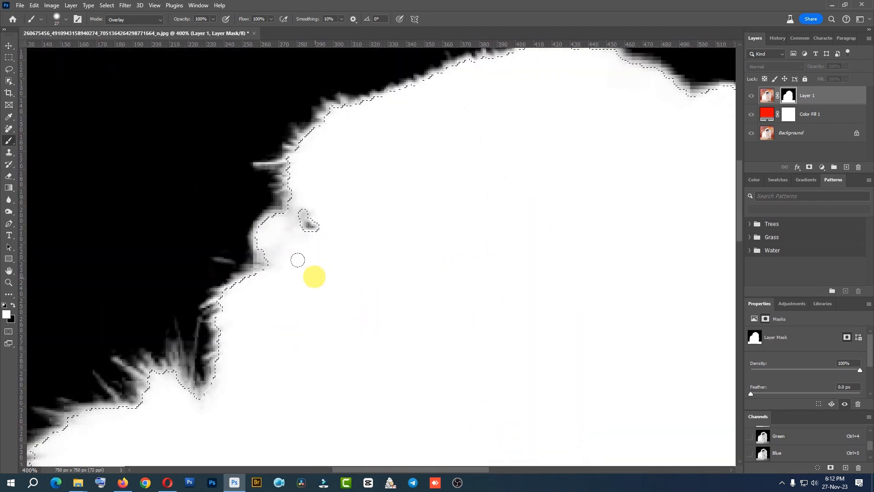
{"action": "left_click_drag", "start_coordinate": [244, 382], "coordinate": [337, 220]}
{"action": "key", "text": "ctrl+1"}
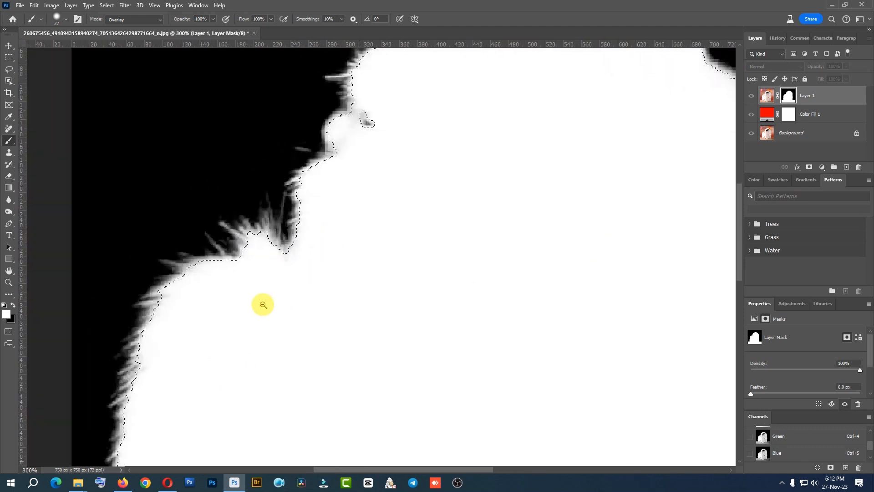
{"action": "key", "text": "ctrl+d"}
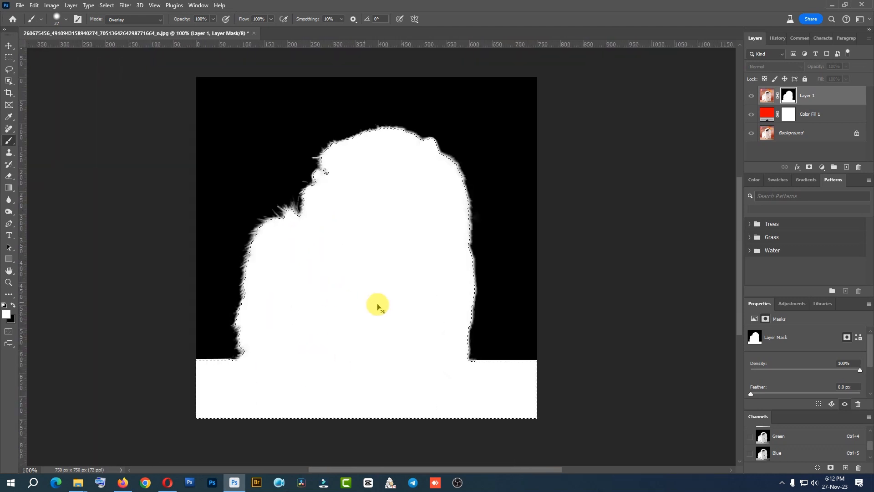
Inspect the cleaned mask, then compare the cat over the red fill with Layer 1's mask disabled and enabled.
{"action": "key", "text": "ctrl+plus"}
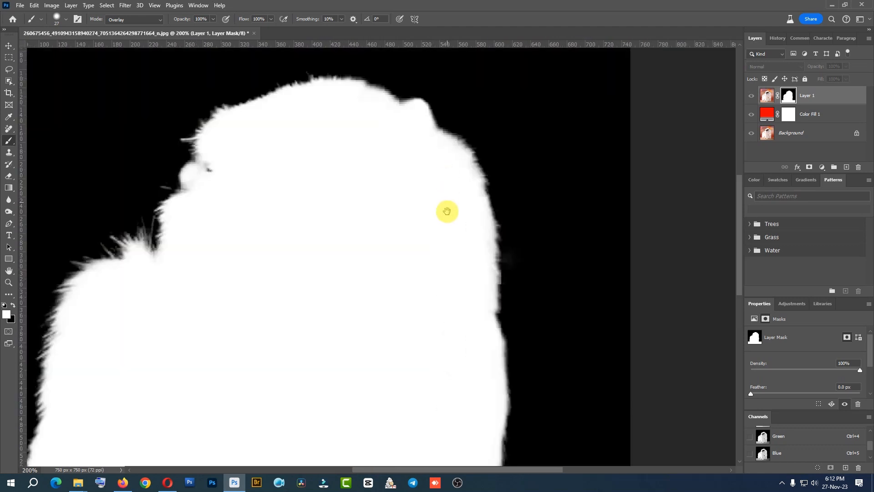
{"action": "left_click_drag", "start_coordinate": [269, 315], "coordinate": [323, 323]}
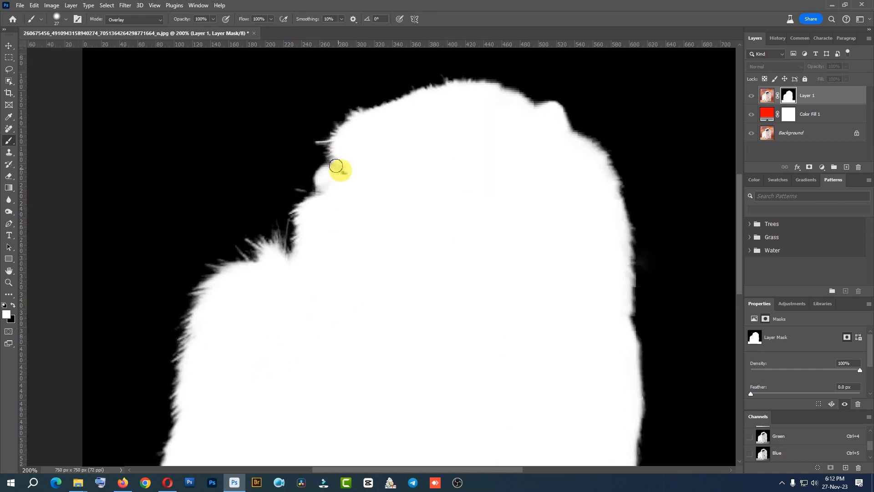
{"action": "left_click", "coordinate": [789, 95], "text": "alt"}
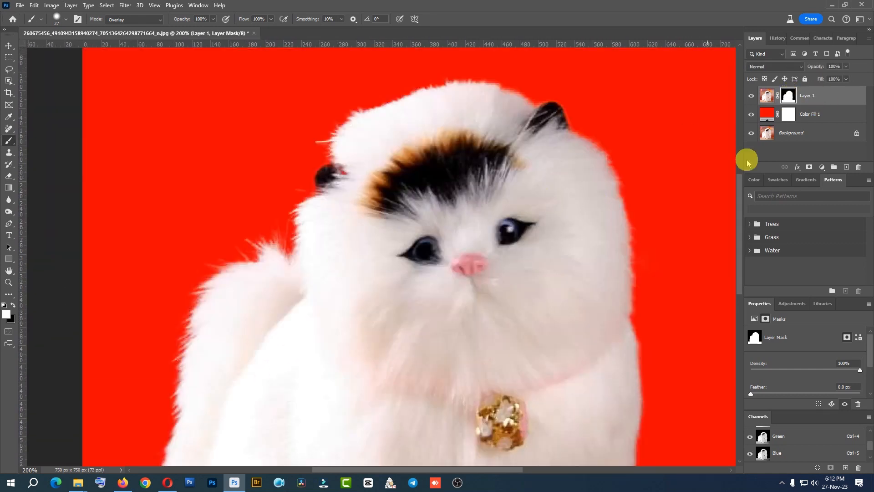
{"action": "left_click", "coordinate": [790, 97], "text": "shift"}
{"action": "left_click", "coordinate": [790, 97], "text": "shift"}
{"action": "left_click", "coordinate": [790, 97], "text": "shift"}
{"action": "left_click", "coordinate": [790, 97], "text": "shift"}
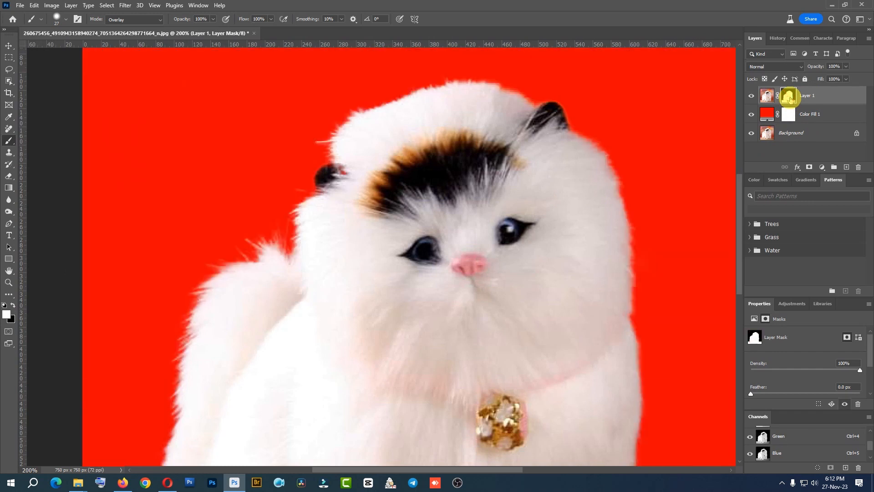
Paint white over the dark gap beside the cat's ear on the mask and return to the composite view.
{"action": "left_click", "coordinate": [789, 96], "text": "alt"}
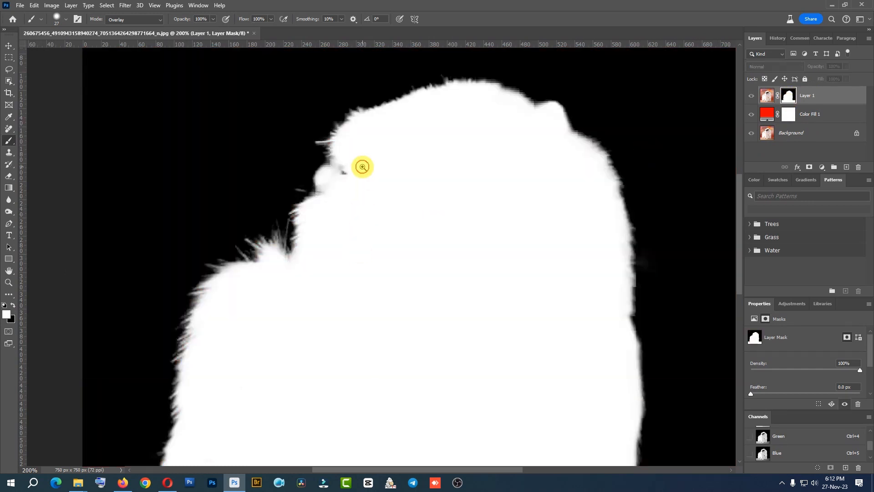
{"action": "scroll", "coordinate": [361, 166], "scroll_direction": "up", "scroll_amount": 2}
{"action": "mouse_move", "coordinate": [312, 157]}
{"action": "left_mouse_down"}
{"action": "mouse_move", "coordinate": [310, 188]}
{"action": "mouse_move", "coordinate": [322, 143]}
{"action": "mouse_move", "coordinate": [332, 198]}
{"action": "mouse_move", "coordinate": [302, 178]}
{"action": "left_mouse_up"}
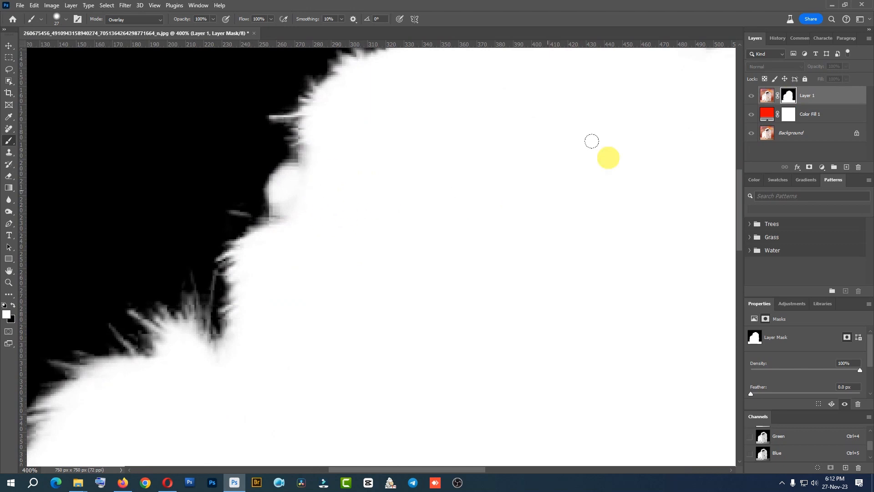
{"action": "left_click", "coordinate": [788, 97], "text": "alt"}
Examine the corner where the cat's body meets the tabletop and set the Brush mode to Normal.
{"action": "scroll", "coordinate": [356, 258], "scroll_direction": "down", "scroll_amount": 6}
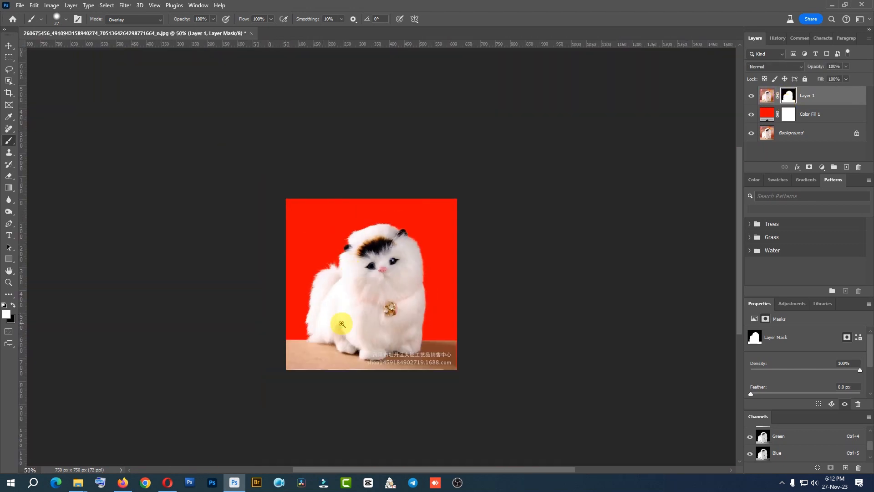
{"action": "scroll", "coordinate": [342, 324], "scroll_direction": "up", "scroll_amount": 1}
{"action": "scroll", "coordinate": [408, 372], "scroll_direction": "up", "scroll_amount": 5}
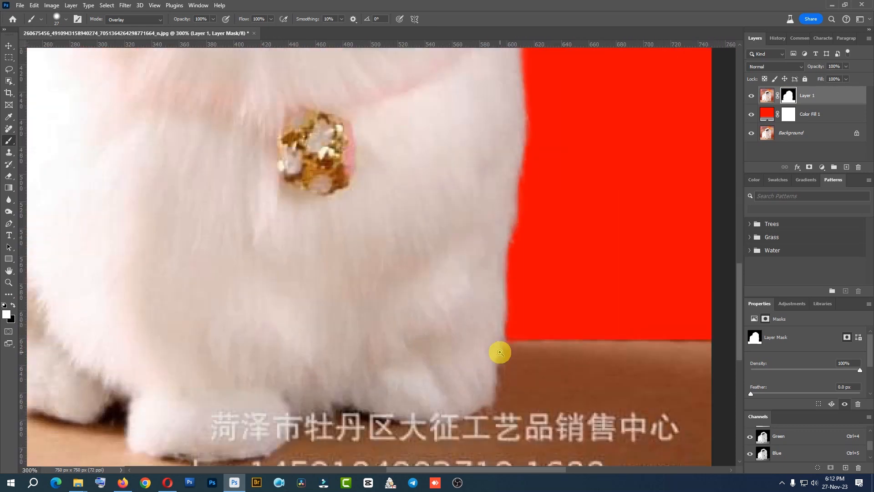
{"action": "scroll", "coordinate": [439, 317], "scroll_direction": "up", "scroll_amount": 2}
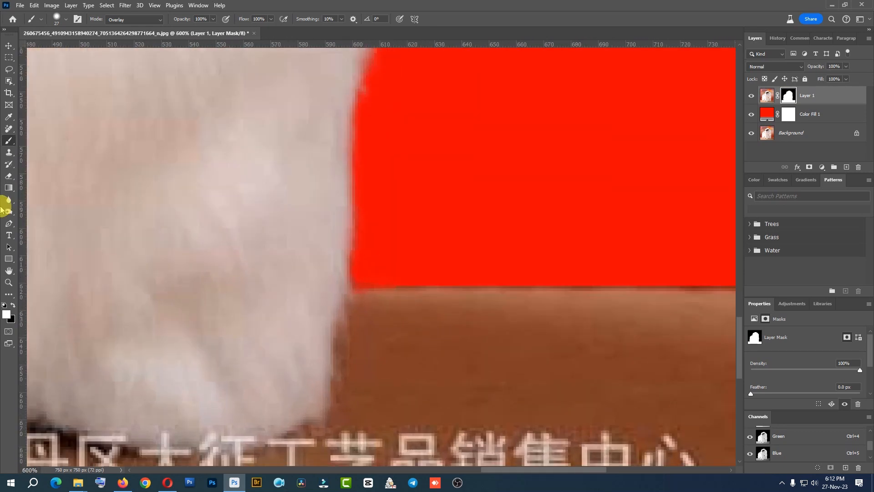
{"action": "left_click", "coordinate": [128, 20]}
{"action": "left_click", "coordinate": [121, 28]}
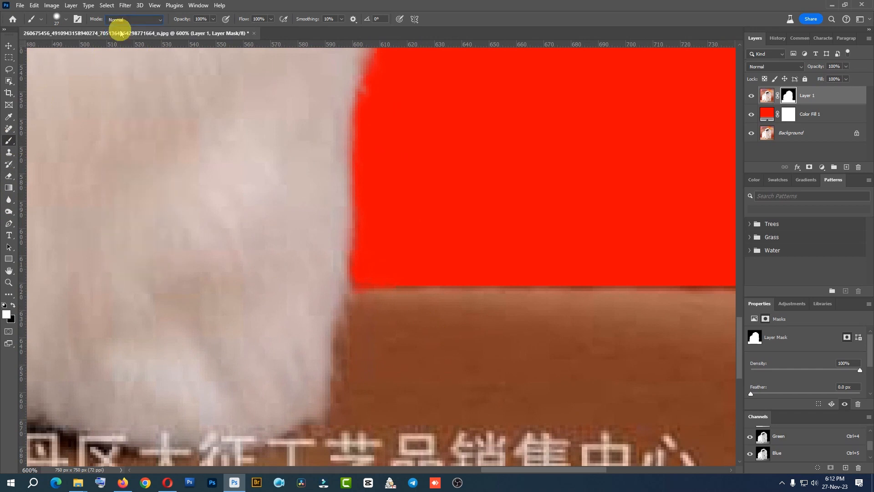
Paint white over the gray strip at the cat and tabletop corner of the mask with a harder 7 px brush.
{"action": "left_click", "coordinate": [787, 95], "text": "alt"}
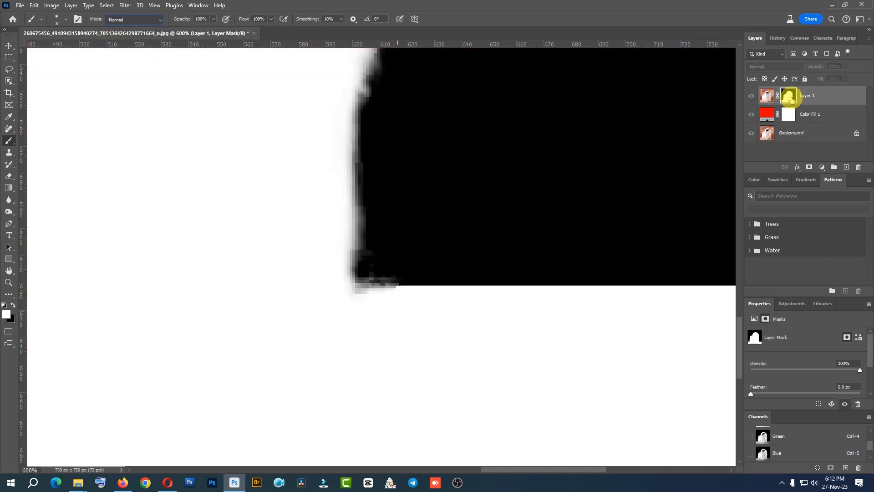
{"action": "left_click", "coordinate": [361, 294], "text": "alt"}
{"action": "left_click_drag", "start_coordinate": [353, 292], "coordinate": [393, 293]}
{"action": "right_click", "coordinate": [394, 294]}
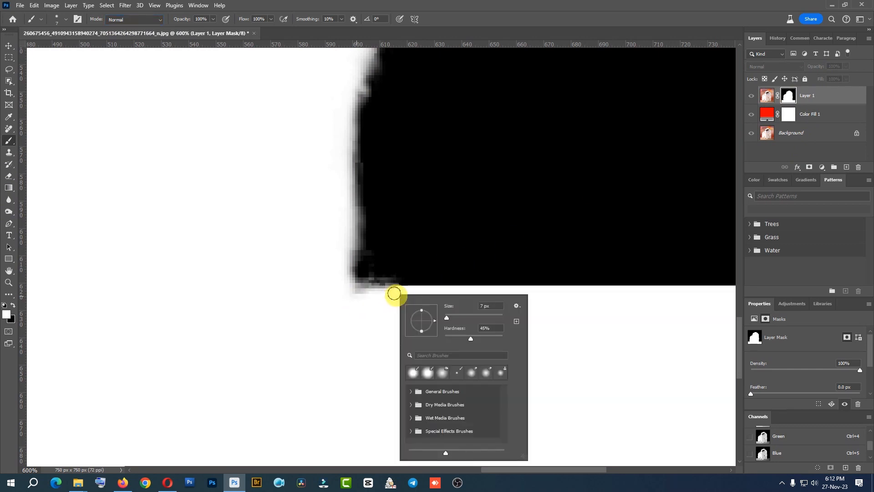
{"action": "left_click_drag", "start_coordinate": [484, 338], "coordinate": [473, 340]}
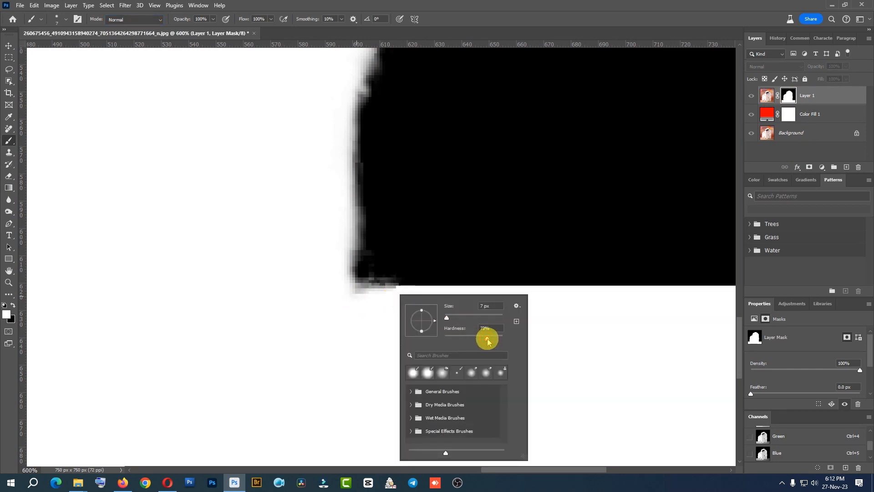
{"action": "key", "text": "Escape"}
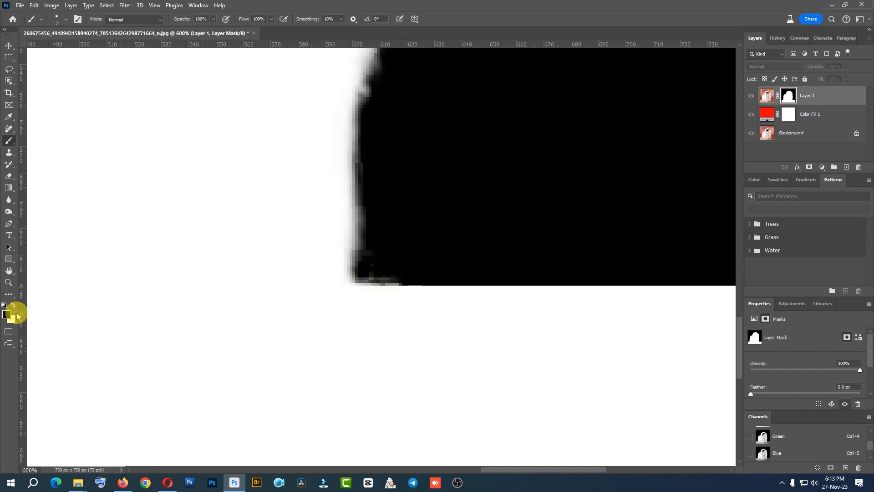
Paint black with a smaller brush over the gray specks just above the tabletop edge at the cat's right-hand corner of the mask.
{"action": "key", "text": "["}
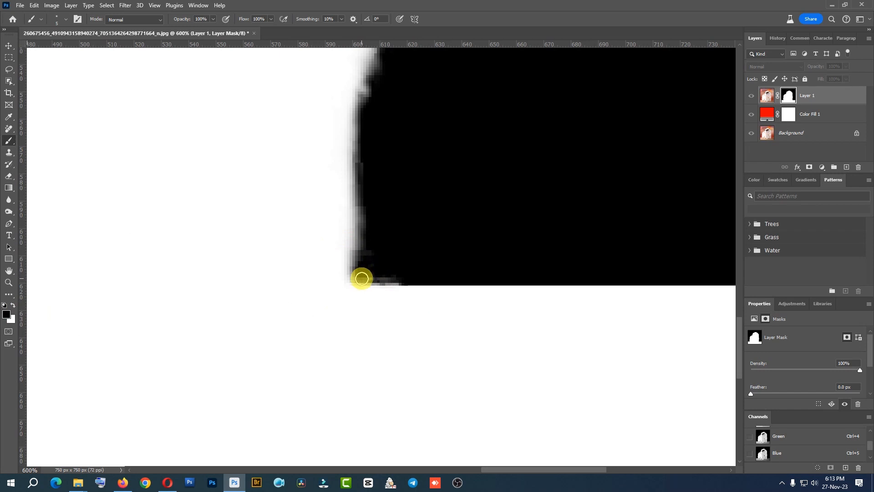
{"action": "left_click_drag", "start_coordinate": [362, 278], "coordinate": [411, 276]}
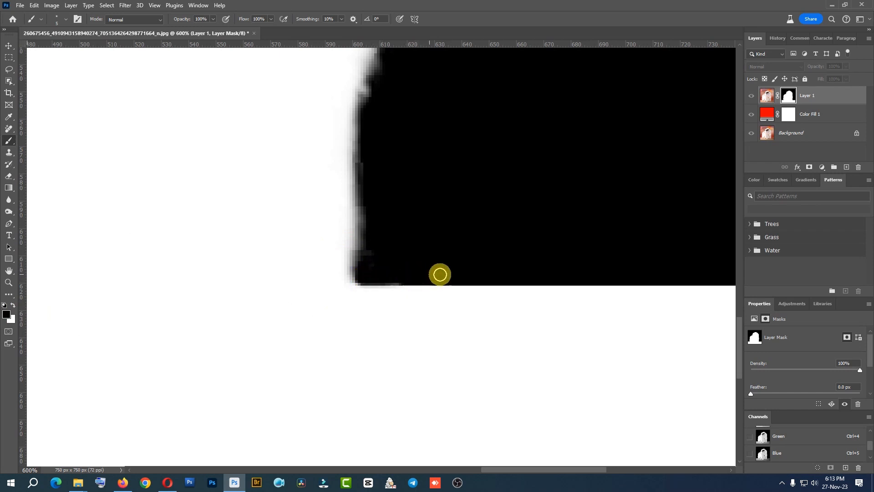
Paint white over the dark smudge spilling below the tabletop edge at the cat's left-hand corner of the mask.
{"action": "scroll", "coordinate": [103, 302], "scroll_direction": "left", "scroll_amount": 4}
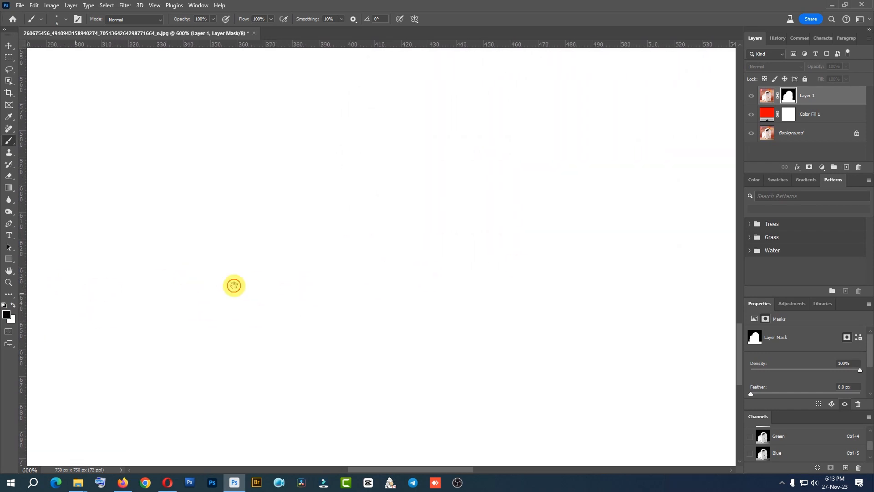
{"action": "left_click_drag", "start_coordinate": [190, 279], "coordinate": [328, 257]}
{"action": "left_click_drag", "start_coordinate": [254, 249], "coordinate": [337, 278]}
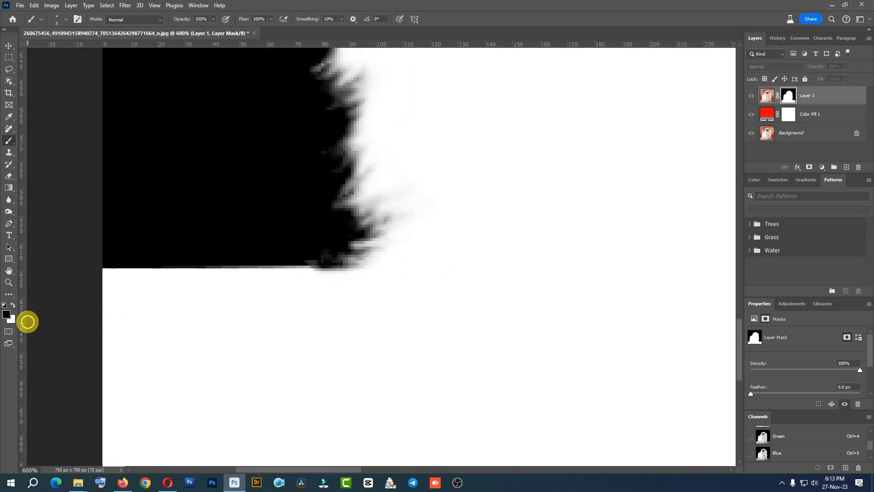
{"action": "left_click", "coordinate": [290, 283]}
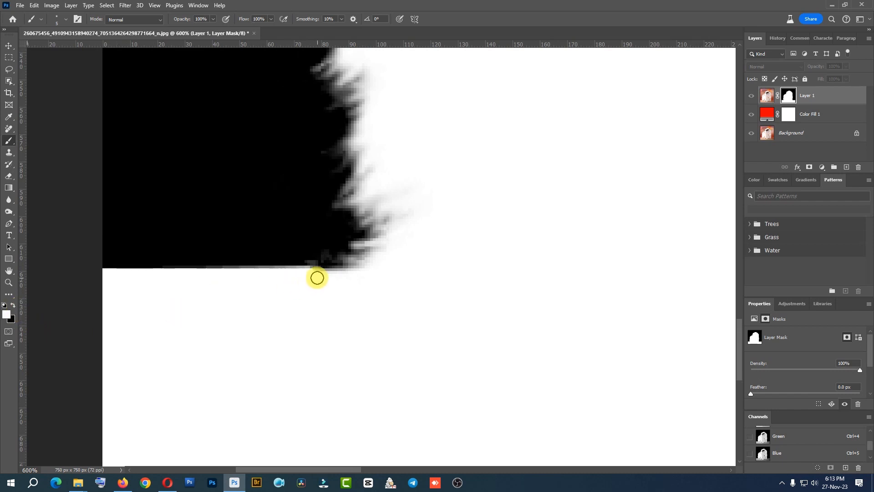
{"action": "mouse_move", "coordinate": [341, 278]}
{"action": "left_mouse_down"}
{"action": "mouse_move", "coordinate": [416, 261]}
{"action": "mouse_move", "coordinate": [404, 211]}
{"action": "mouse_move", "coordinate": [388, 271]}
{"action": "left_mouse_up"}
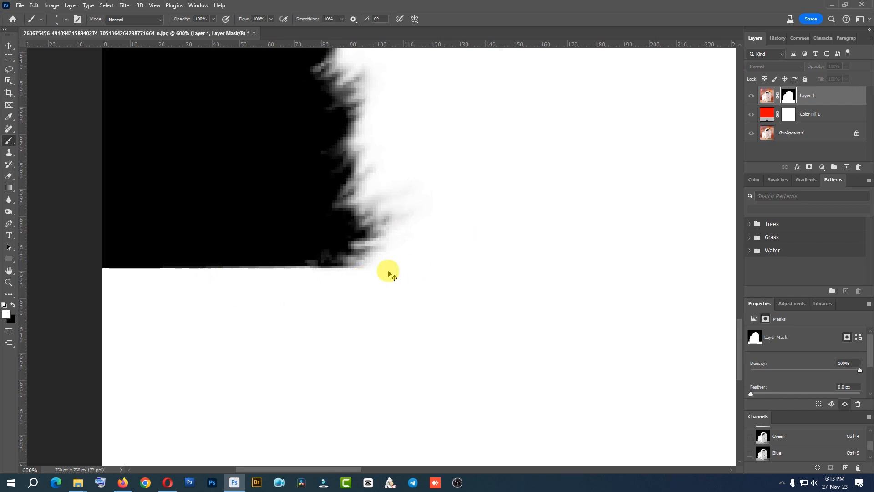
Return to the full composite view and compare the cat with the Color Fill 1 layer hidden and shown.
{"action": "key", "text": "ctrl+0"}
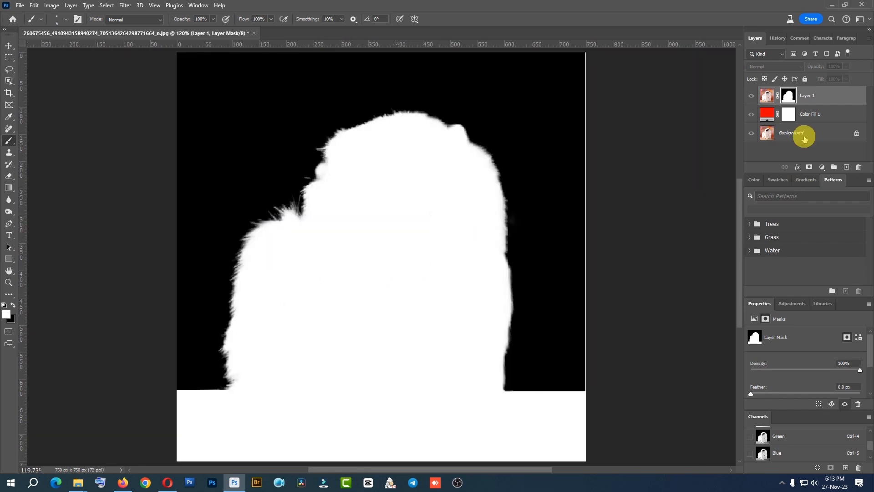
{"action": "left_click", "coordinate": [789, 94], "text": "alt"}
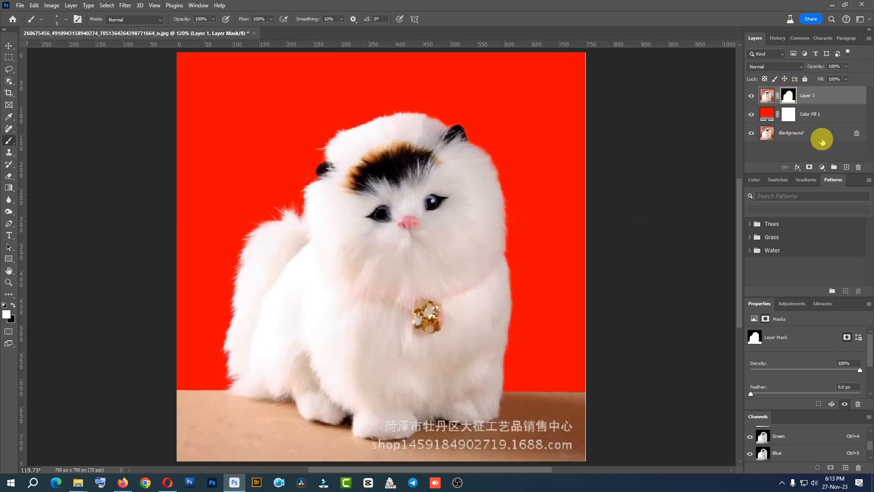
{"action": "left_click", "coordinate": [751, 114]}
{"action": "left_click", "coordinate": [750, 114]}
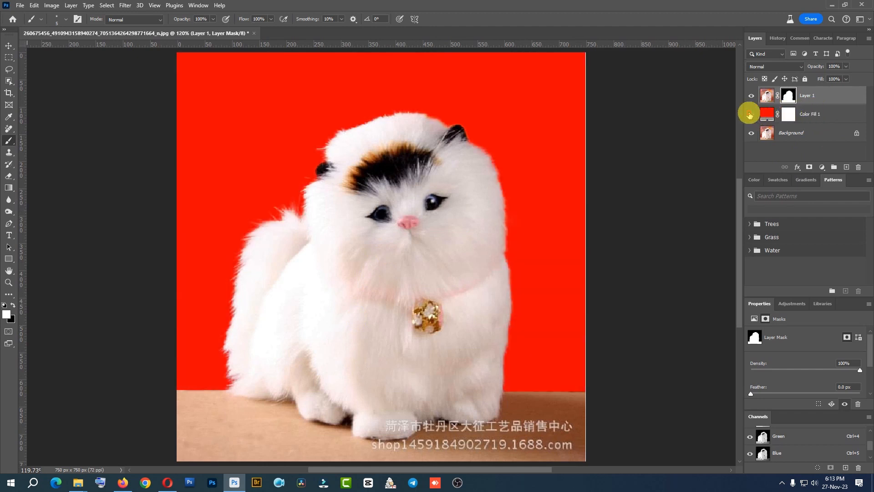
{"action": "left_click", "coordinate": [750, 114]}
{"action": "left_click", "coordinate": [750, 115]}
{"action": "left_click", "coordinate": [750, 115]}
{"action": "left_click", "coordinate": [750, 115]}
{"action": "left_click", "coordinate": [749, 116]}
{"action": "left_click", "coordinate": [750, 115]}
{"action": "left_click", "coordinate": [749, 115]}
{"action": "left_click", "coordinate": [749, 115]}
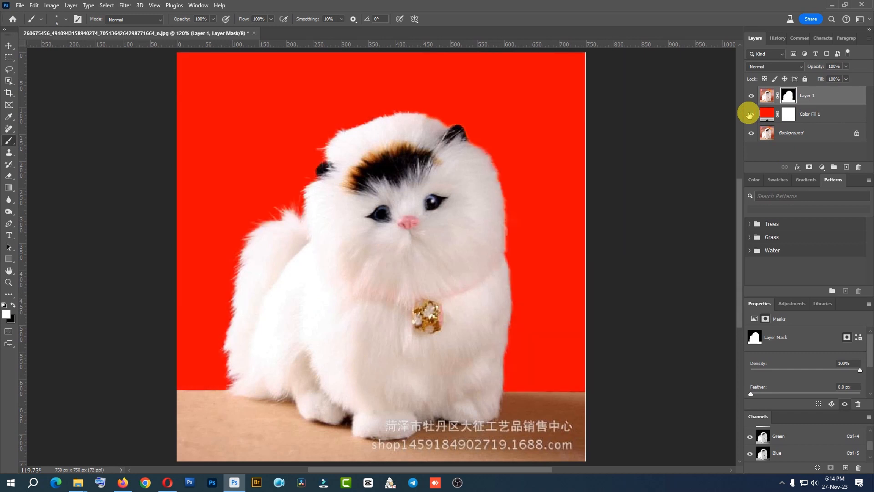